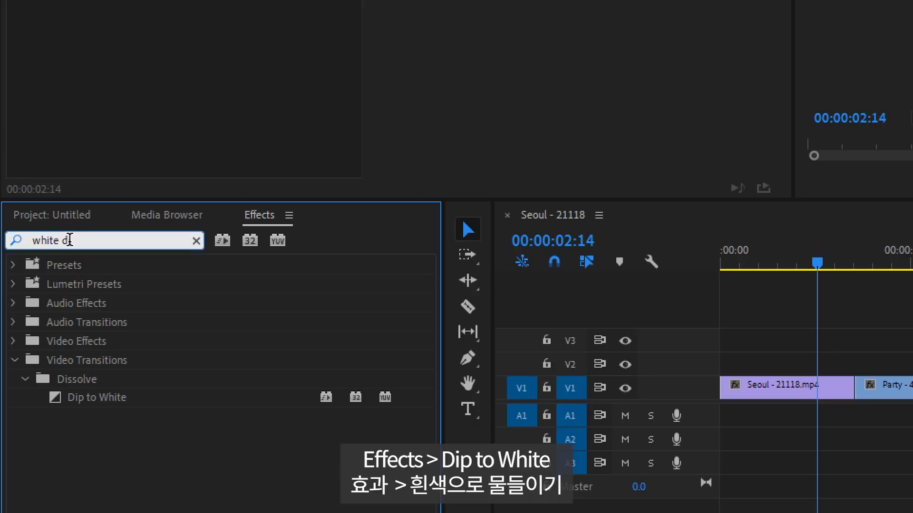
Search the effects for "white di", apply Dip to White at the cut between the Seoul and Party clips, and play it back.
text(i)
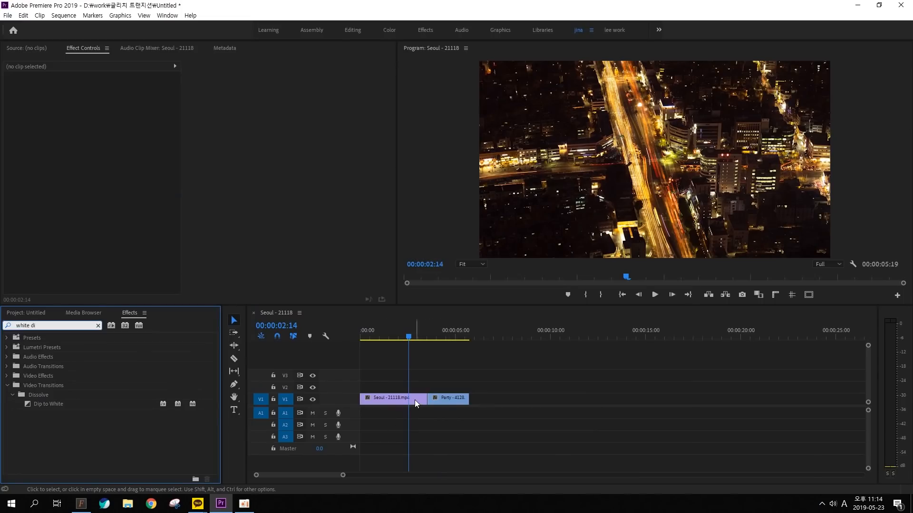
click(830, 381)
click(444, 400)
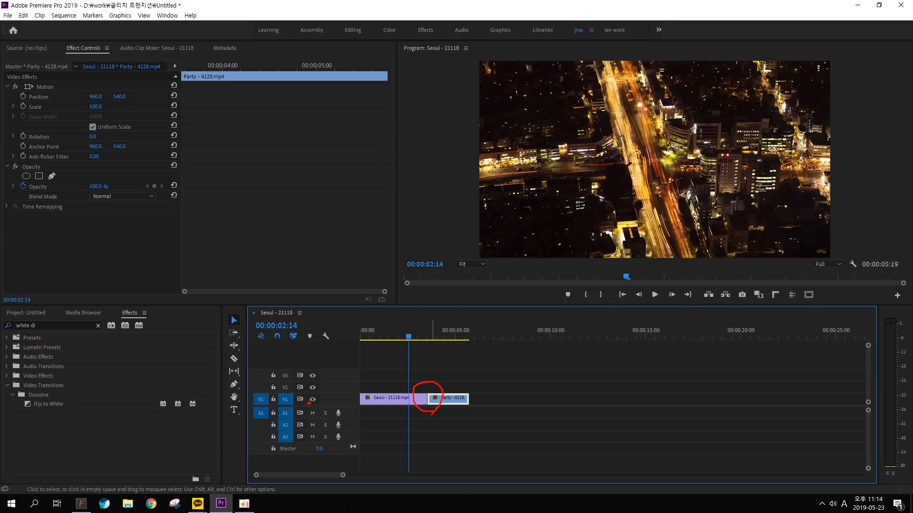
drag(56, 403, 432, 408)
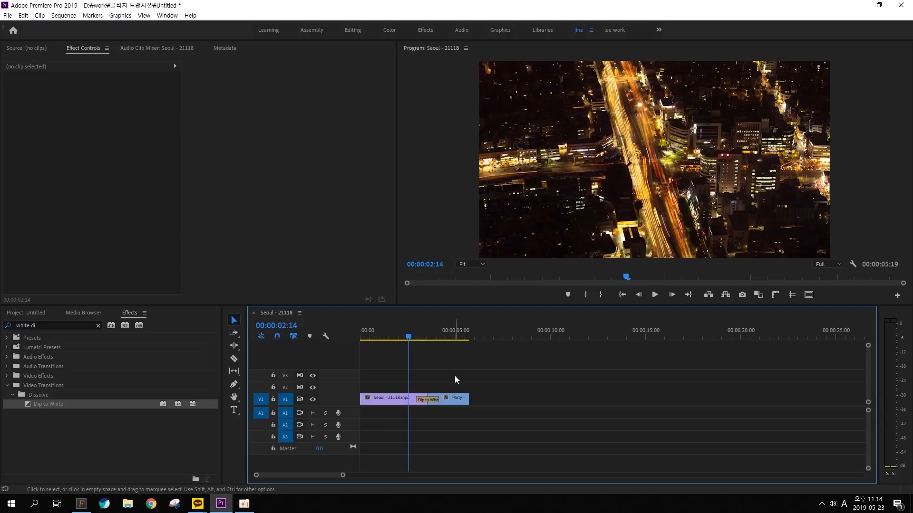
key(space)
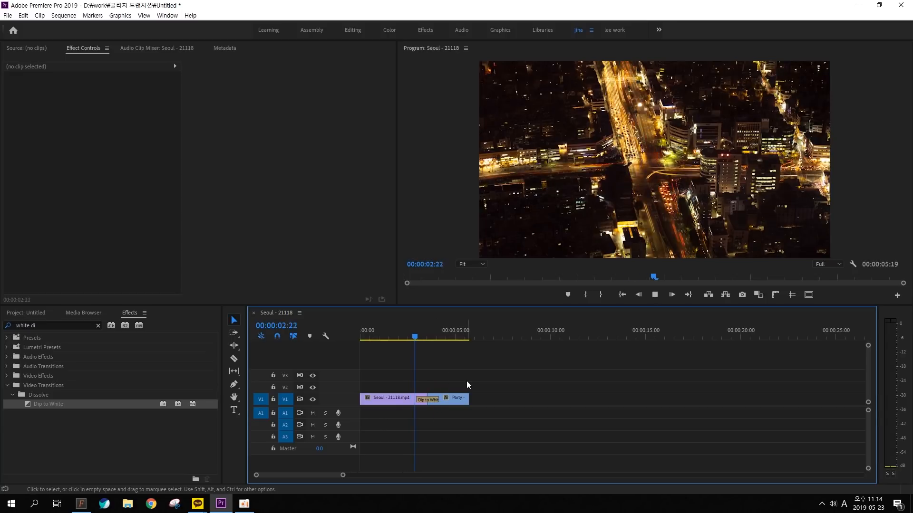
key(space)
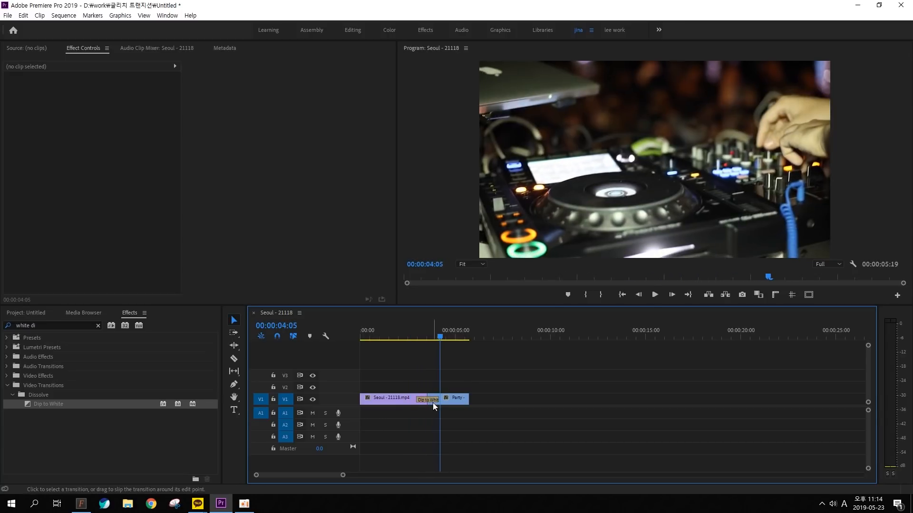
mouse_move(431, 408)
mouse_down()
mouse_move(451, 403)
mouse_move(431, 411)
mouse_up()
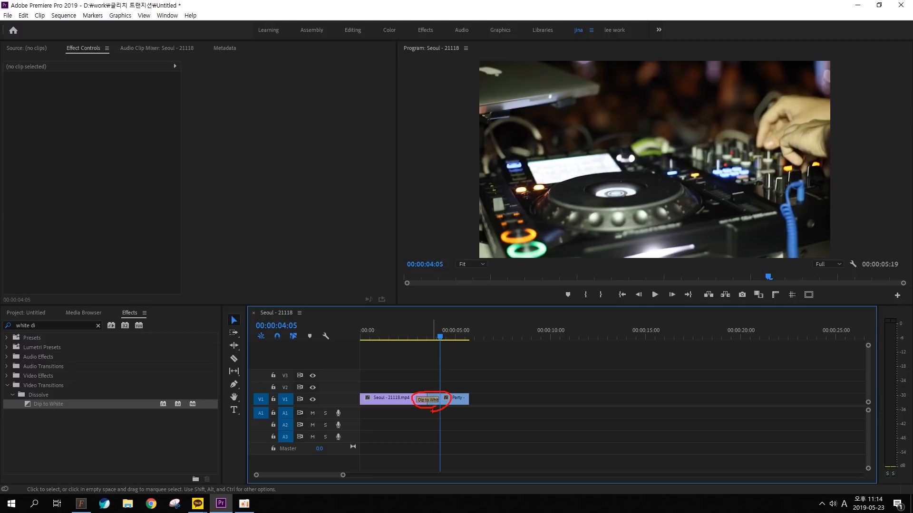
key(Escape)
mouse_move(436, 350)
mouse_down()
mouse_move(436, 376)
mouse_move(454, 354)
mouse_move(502, 362)
mouse_move(503, 381)
mouse_up()
drag(506, 381, 519, 386)
key(Escape)
key(ctrl+2)
mouse_move(435, 407)
mouse_down()
mouse_move(423, 407)
mouse_move(428, 414)
mouse_up()
key(Escape)
Set the duration of the Dip to White transition between the two clips to 00:00:00:10.
double_click(429, 401)
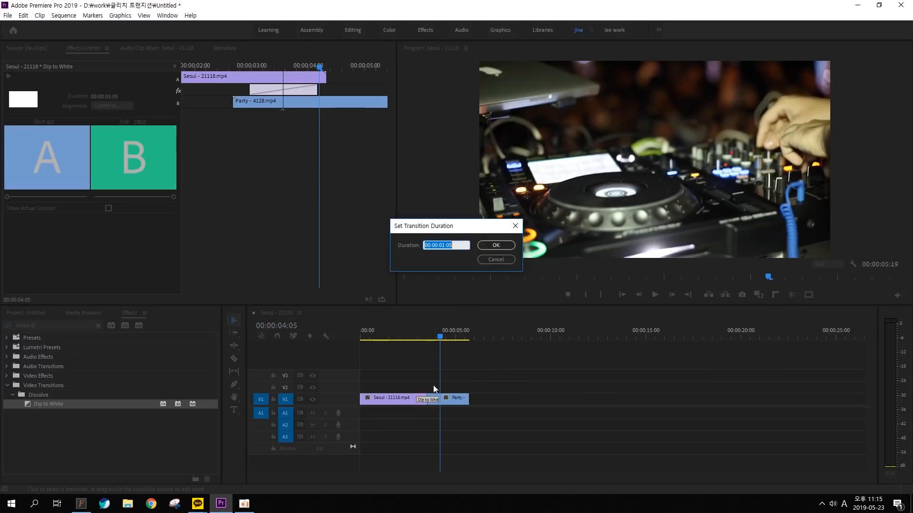
click(446, 245)
key(BackSpace)
key(BackSpace)
text(0)
click(495, 246)
Play back the shortened transition from just before the cut and check its duration setting without changing it.
click(418, 336)
drag(427, 341, 417, 335)
key(space)
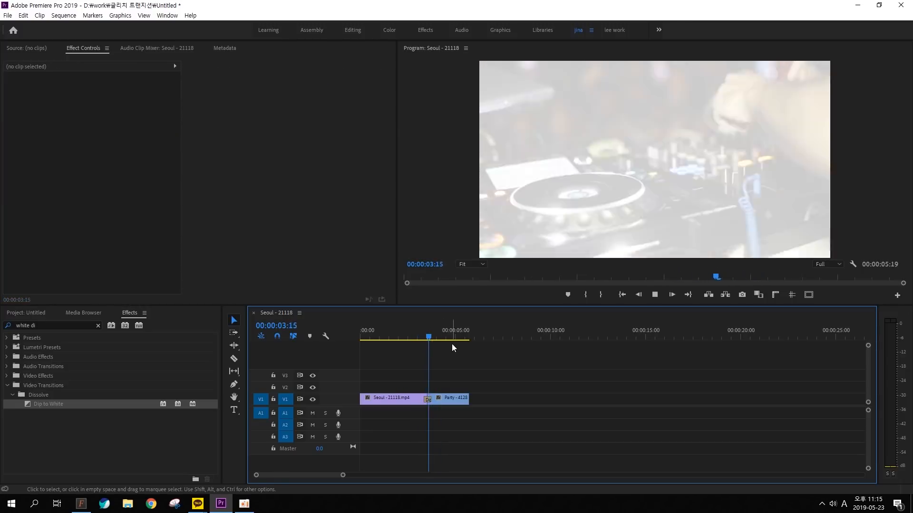
double_click(428, 399)
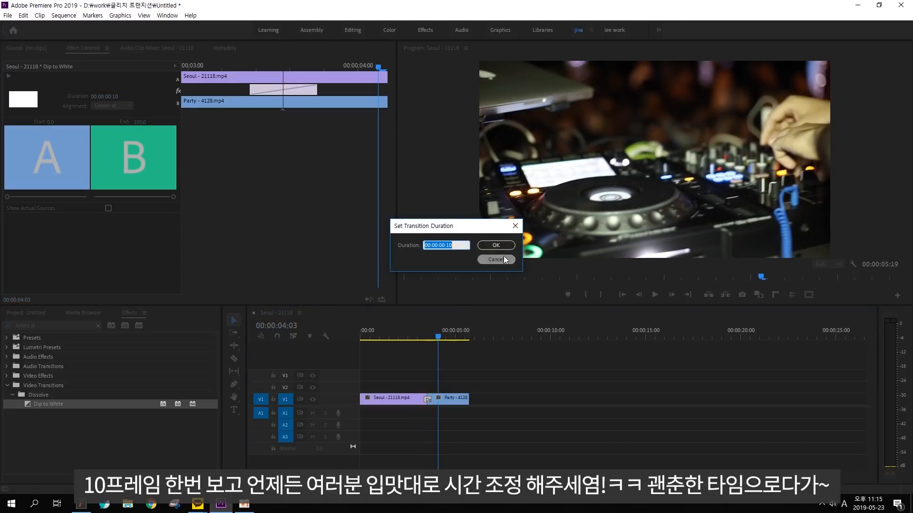
click(504, 261)
click(487, 394)
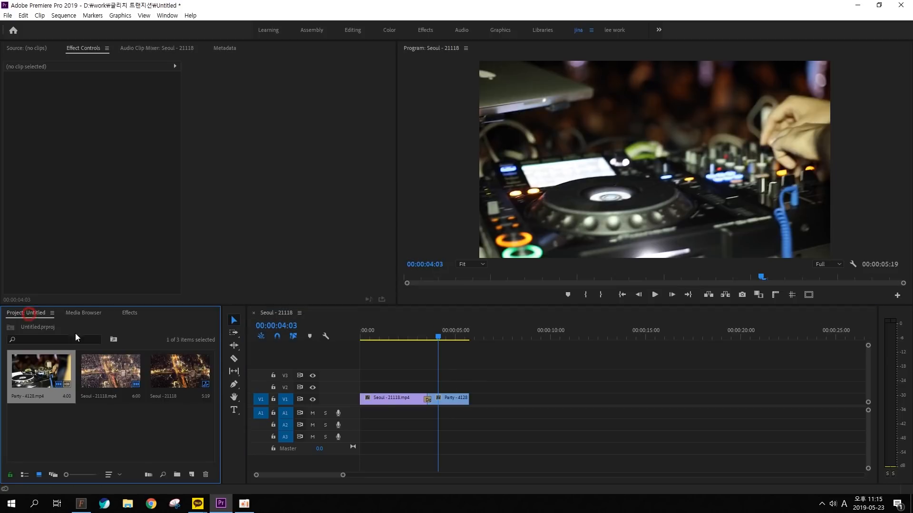
Create a Universal Counting Leader at 1920 × 1080, 25.00 fps, square pixels and 48000 Hz, keeping its default colours and audio cues.
click(26, 313)
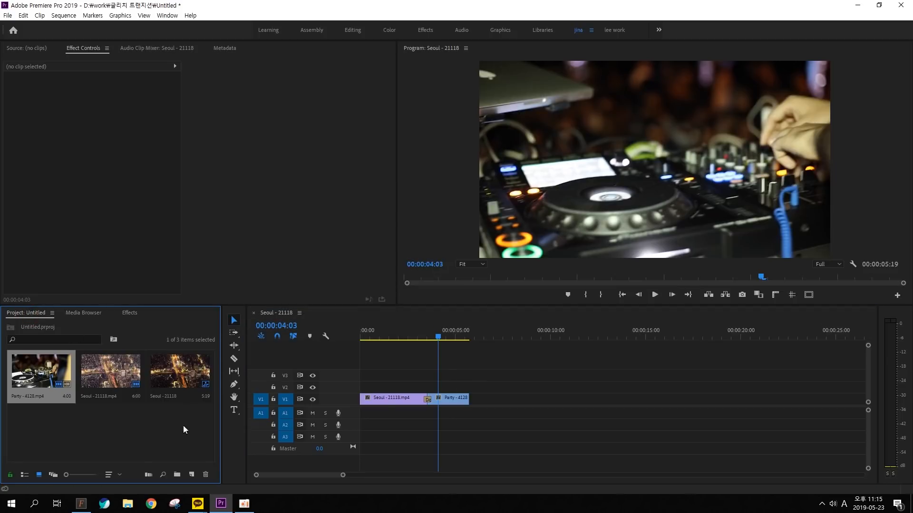
click(192, 474)
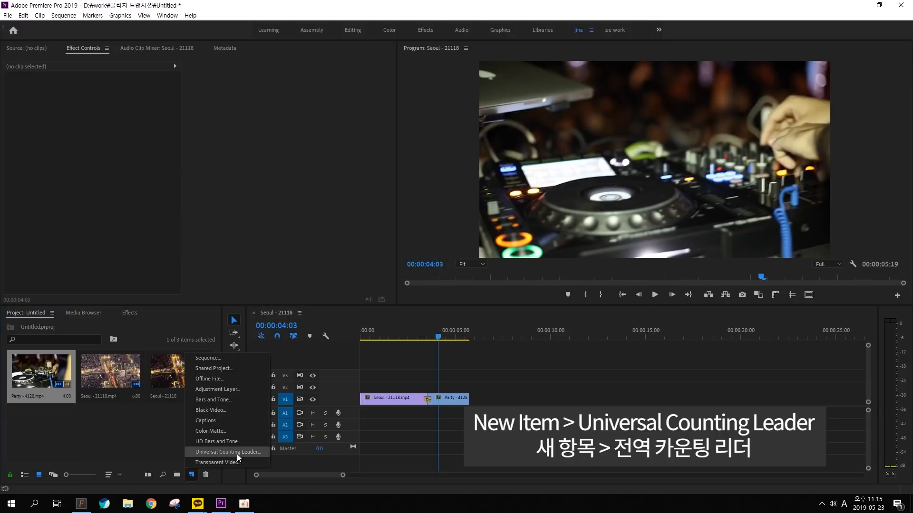
click(237, 454)
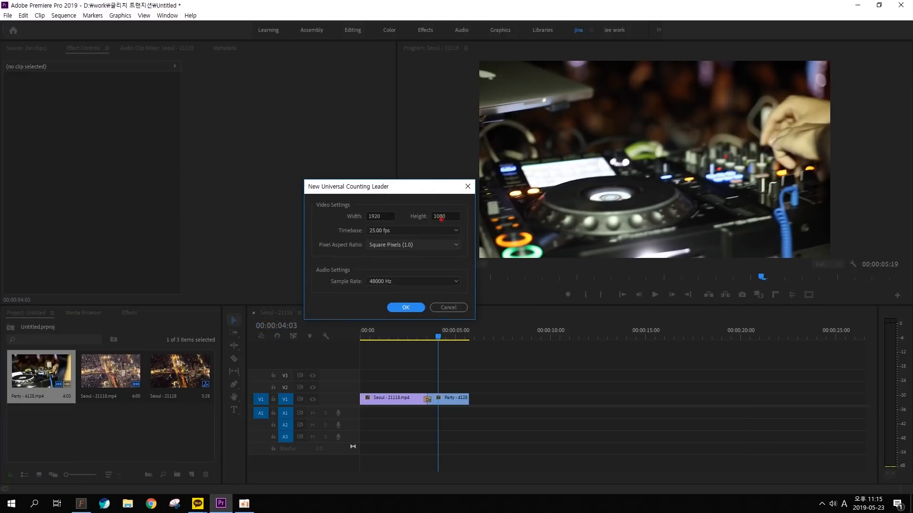
mouse_move(441, 219)
mouse_down()
mouse_move(395, 234)
mouse_move(520, 204)
mouse_move(497, 228)
mouse_move(388, 236)
mouse_up()
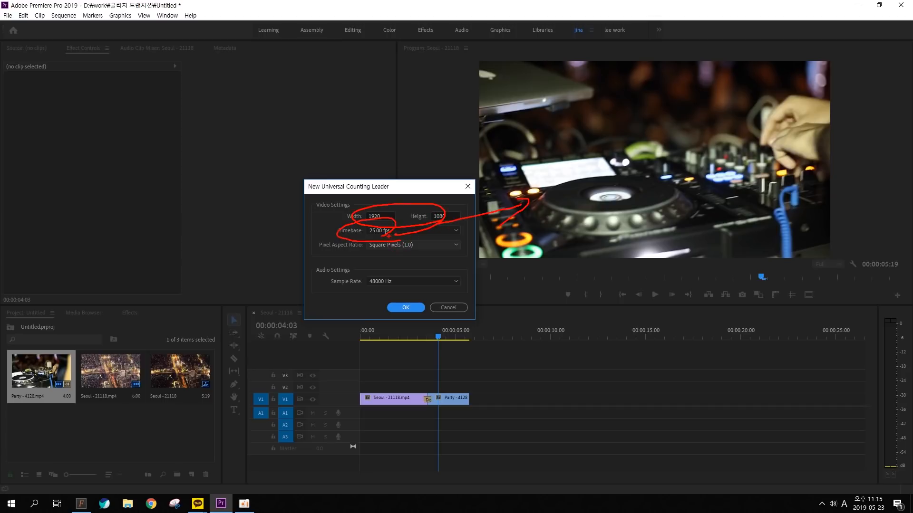
key(Escape)
click(410, 308)
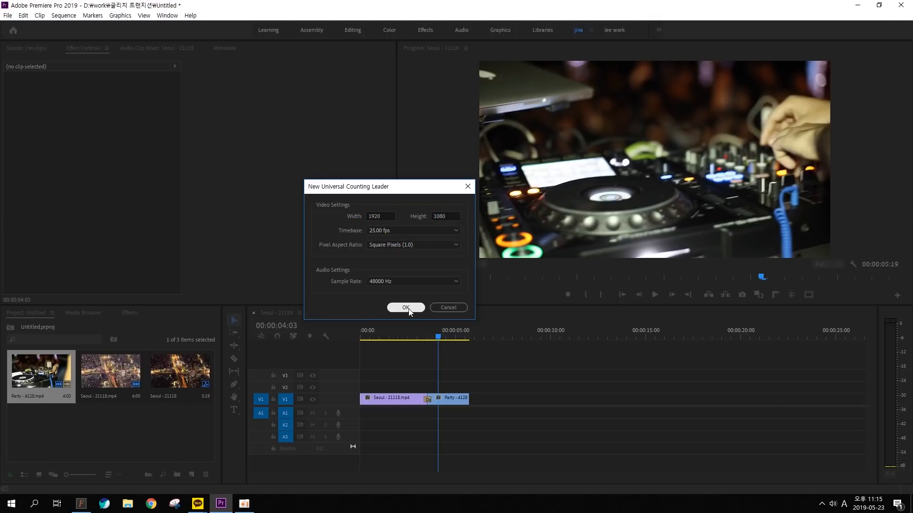
drag(381, 143, 379, 143)
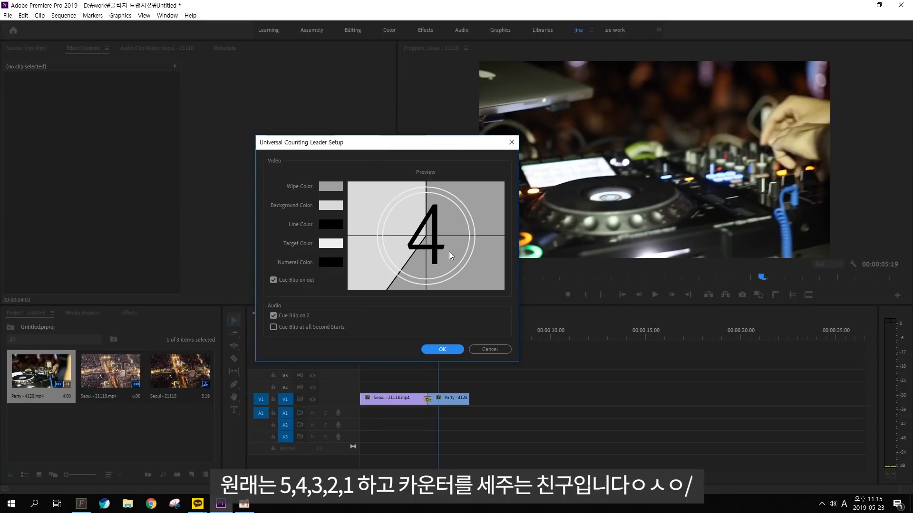
mouse_move(435, 270)
mouse_down()
mouse_move(370, 218)
mouse_move(424, 282)
mouse_up()
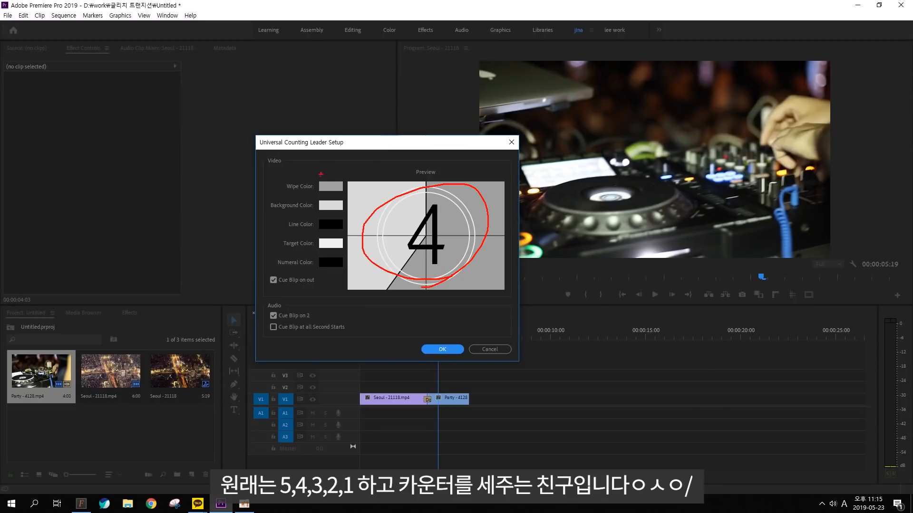
mouse_move(320, 174)
mouse_down()
mouse_move(339, 183)
mouse_move(341, 205)
mouse_up()
drag(314, 225, 343, 261)
key(Escape)
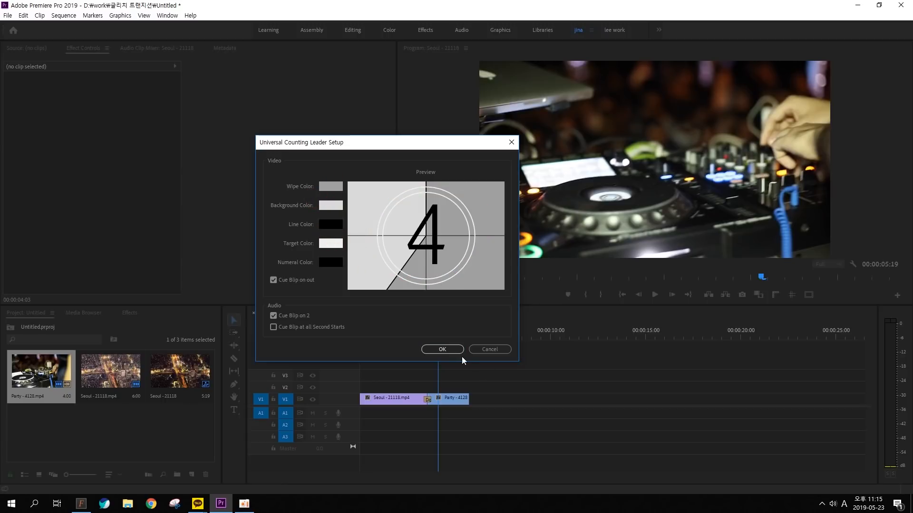
click(442, 350)
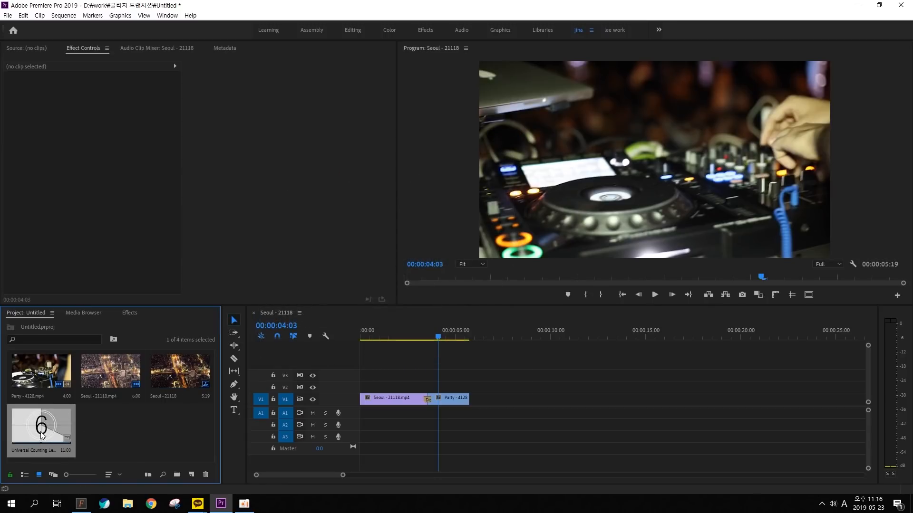
Place the Universal Counting Leader on V1 and A1 a little after the Party clip and play back its opening.
drag(41, 435, 490, 402)
click(484, 335)
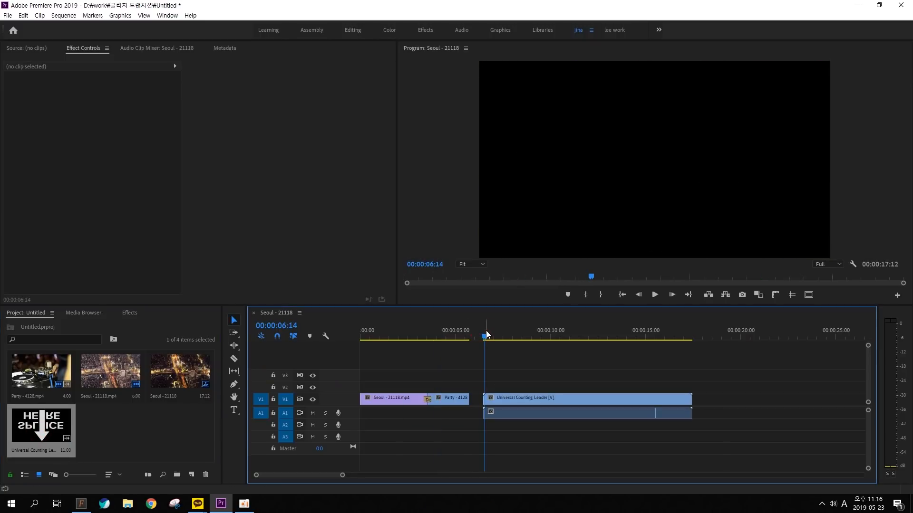
key(space)
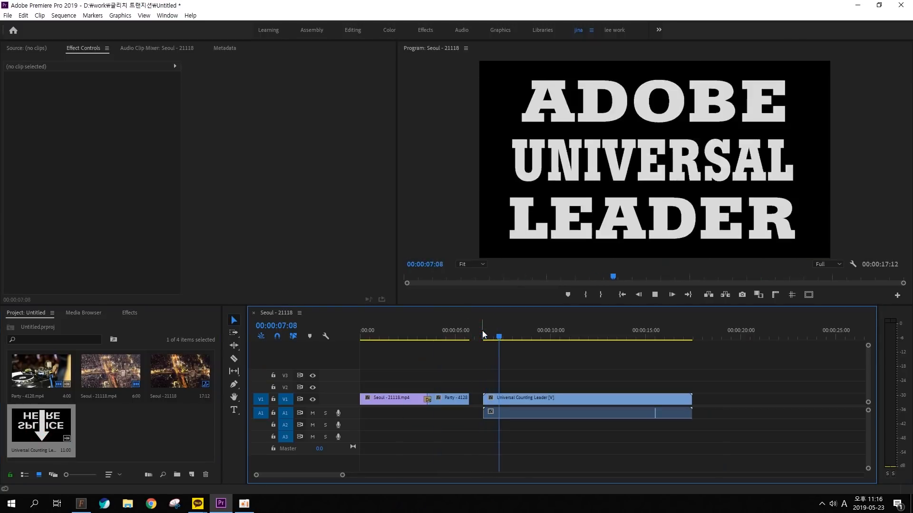
key(space)
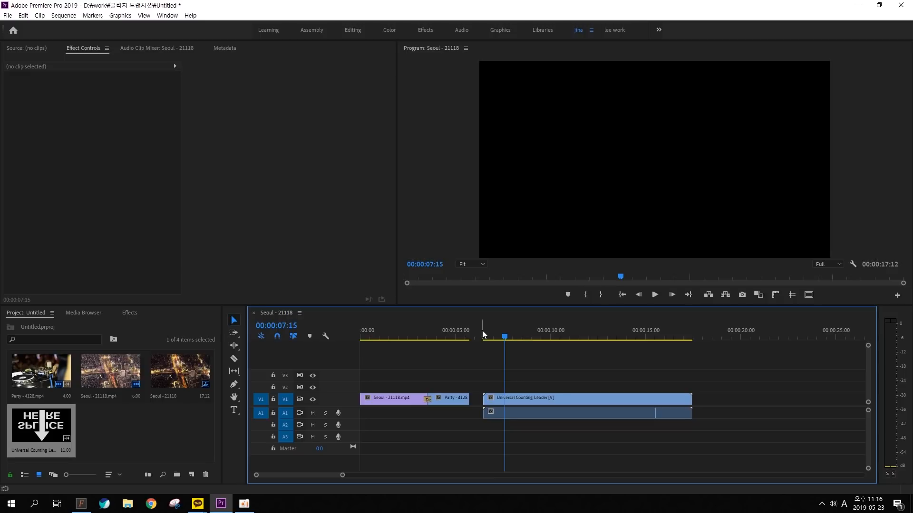
click(481, 338)
key(space)
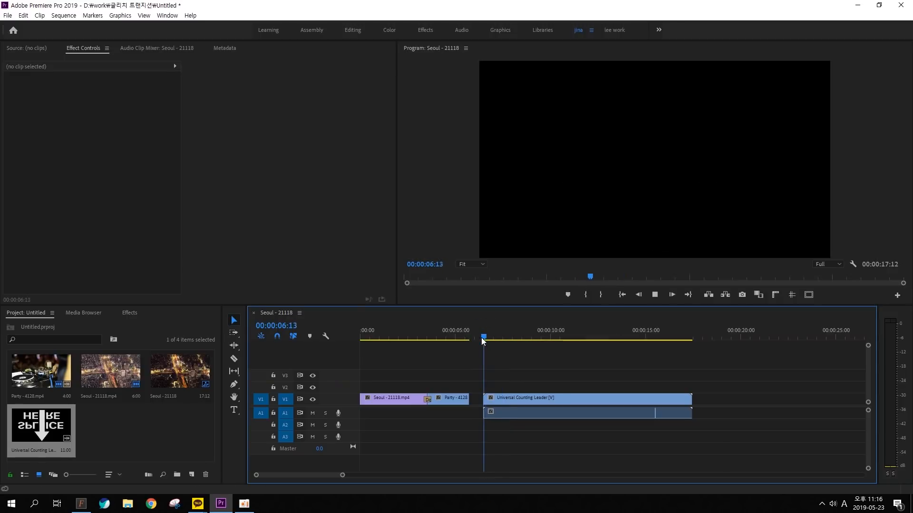
key(space)
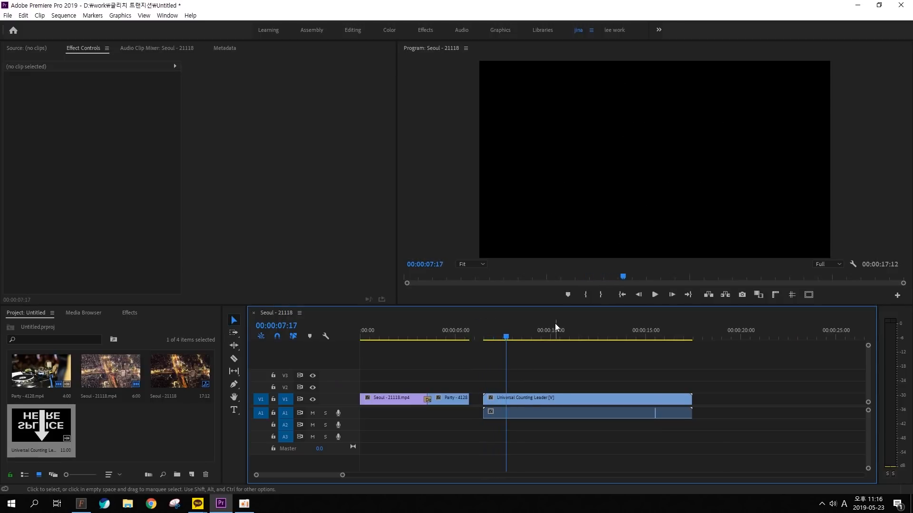
Split the Universal Counting Leader at 00:00:07:03 and delete the part after the split.
mouse_move(508, 338)
mouse_down()
mouse_move(681, 337)
mouse_move(495, 338)
mouse_up()
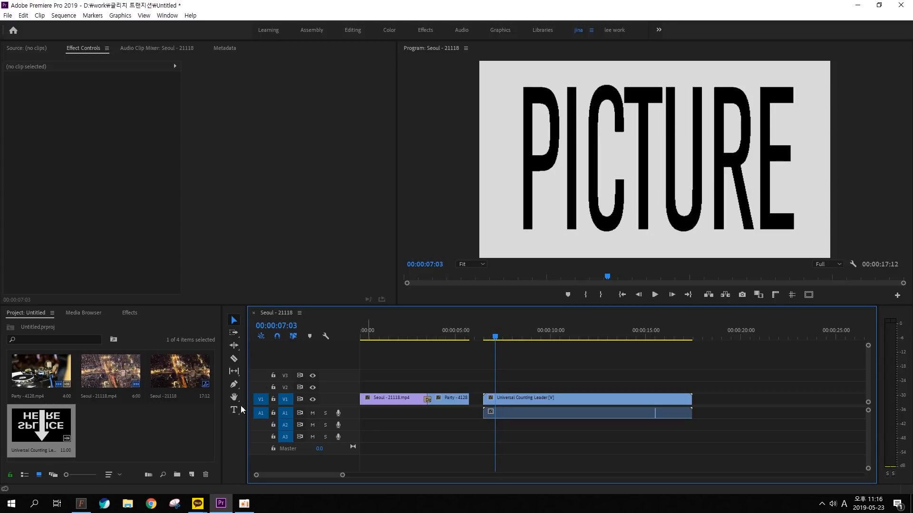
click(233, 358)
click(496, 404)
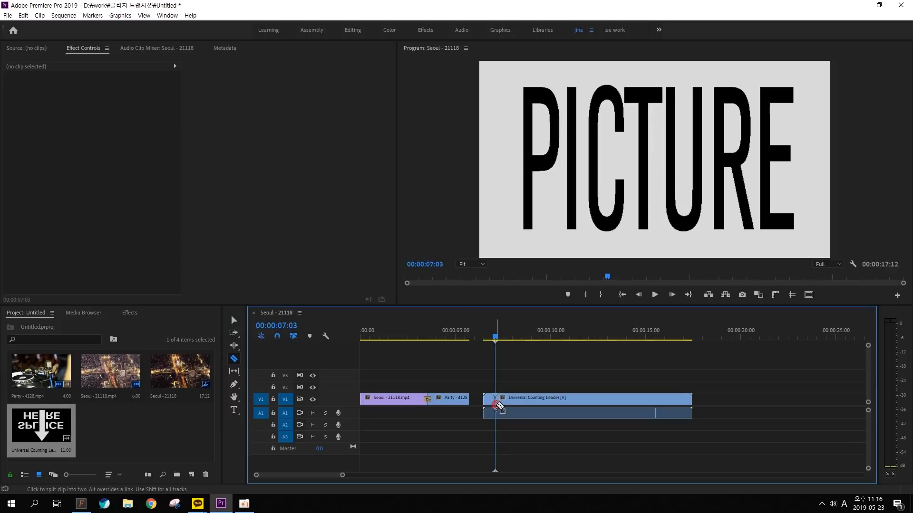
click(233, 319)
click(552, 404)
key(Delete)
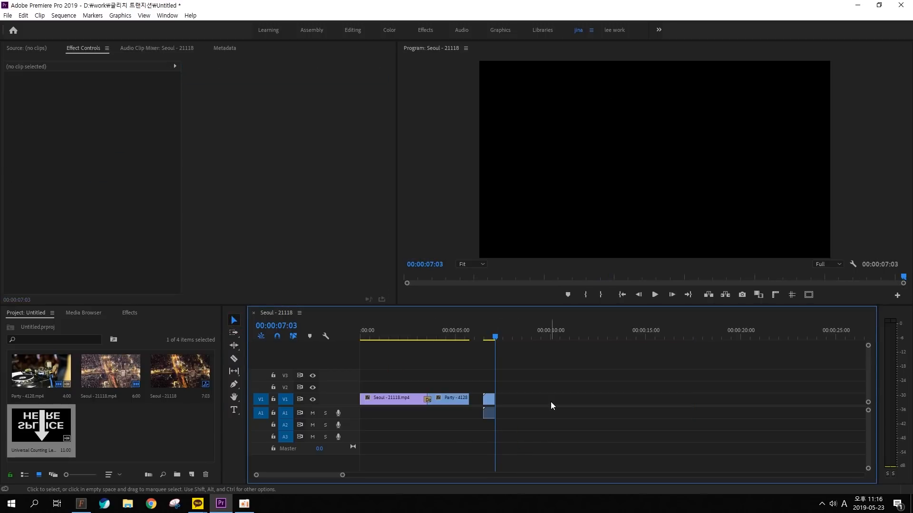
Move the remaining leader piece to V2 above the cut between the Seoul and Party clips, with the playhead at 00:00:03:10.
drag(488, 398, 430, 389)
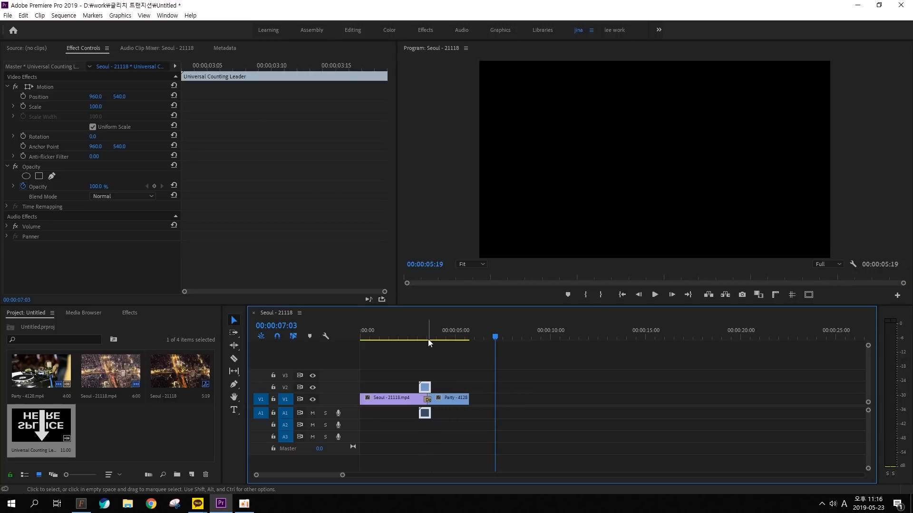
click(428, 339)
click(442, 345)
key(equal)
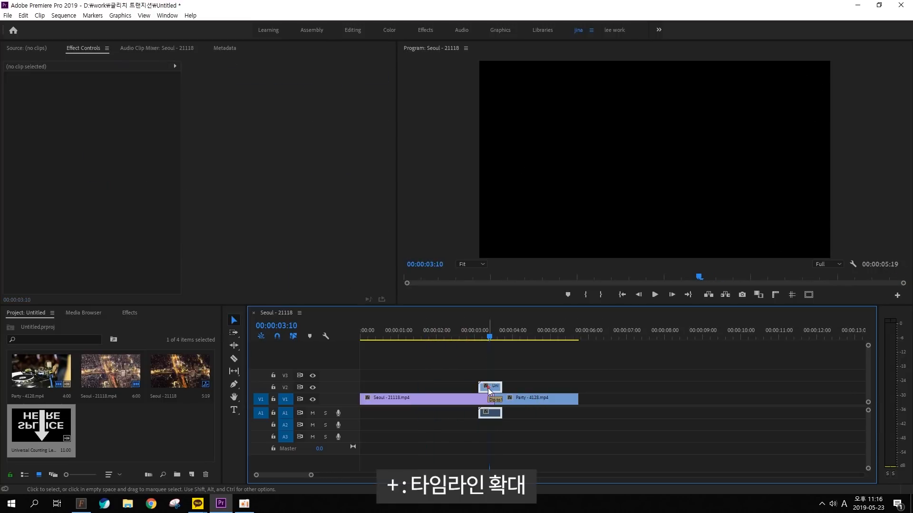
Set the duration of the leader piece on V2 to 00:00:00:10 with Speed/Duration.
click(488, 387)
click(523, 377)
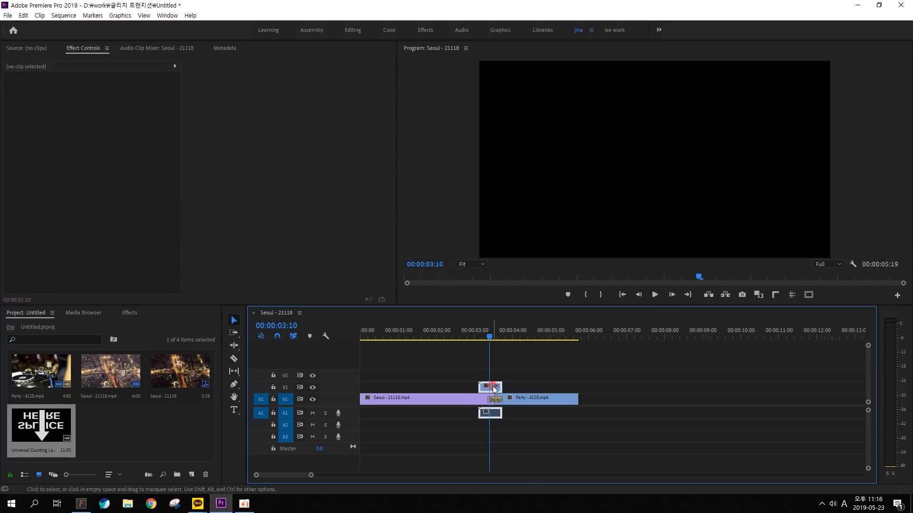
click(483, 387)
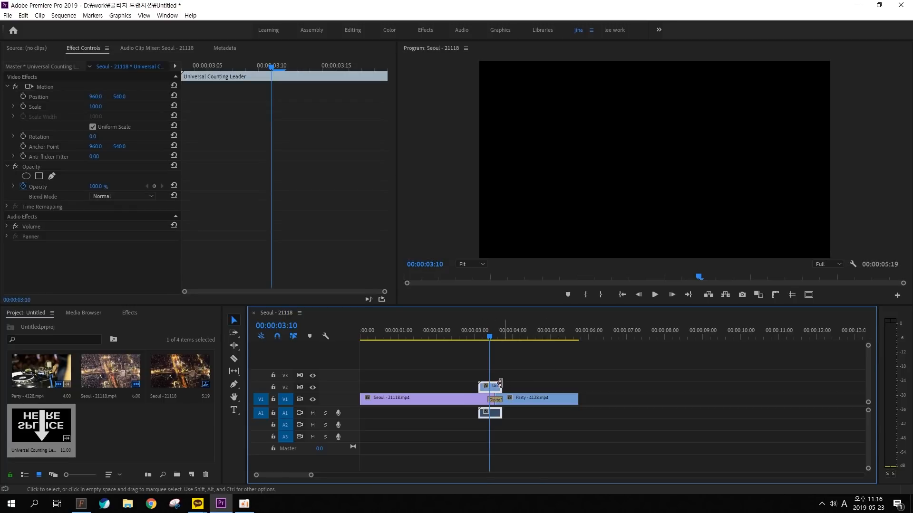
click(518, 360)
click(490, 387)
right_click(494, 386)
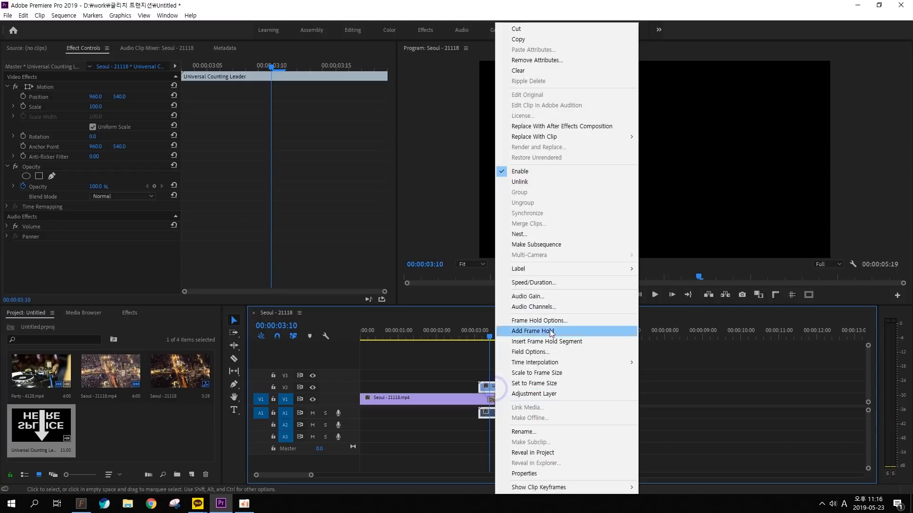
click(555, 283)
click(473, 230)
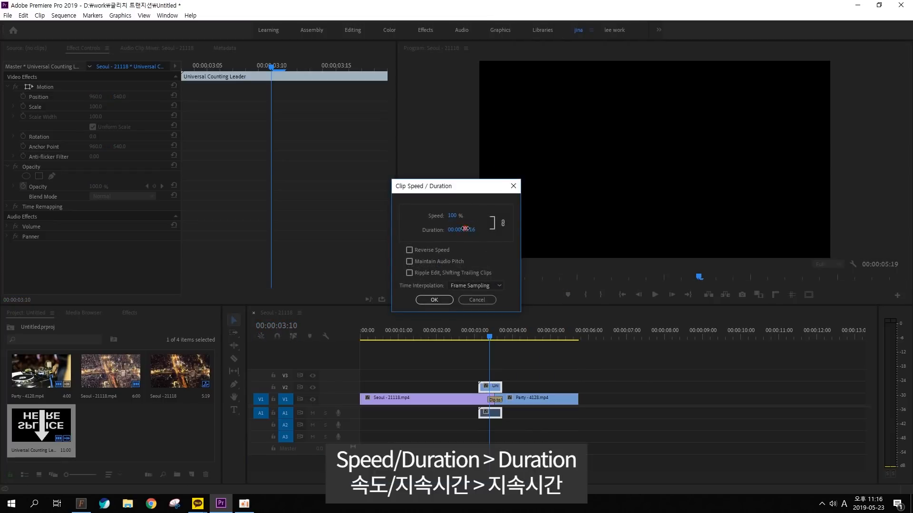
key(BackSpace)
text(0)
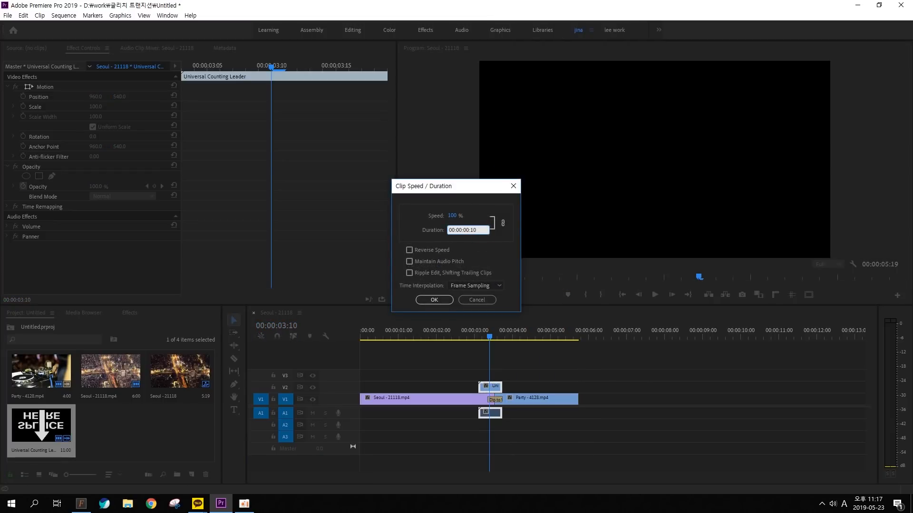
key(Return)
click(510, 364)
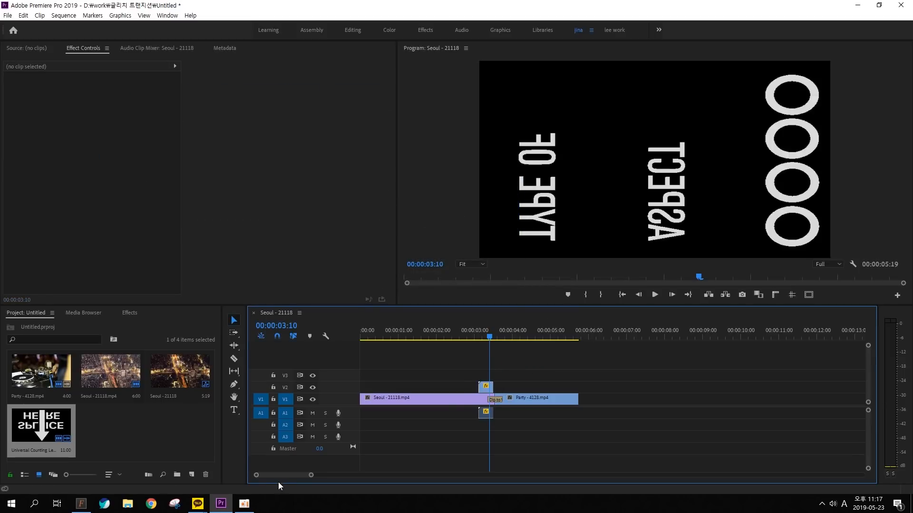
Shift the leader piece on V2 slightly later so it sits directly over the Dip to White transition.
scroll(287, 477, down, 4)
scroll(287, 477, up, 3)
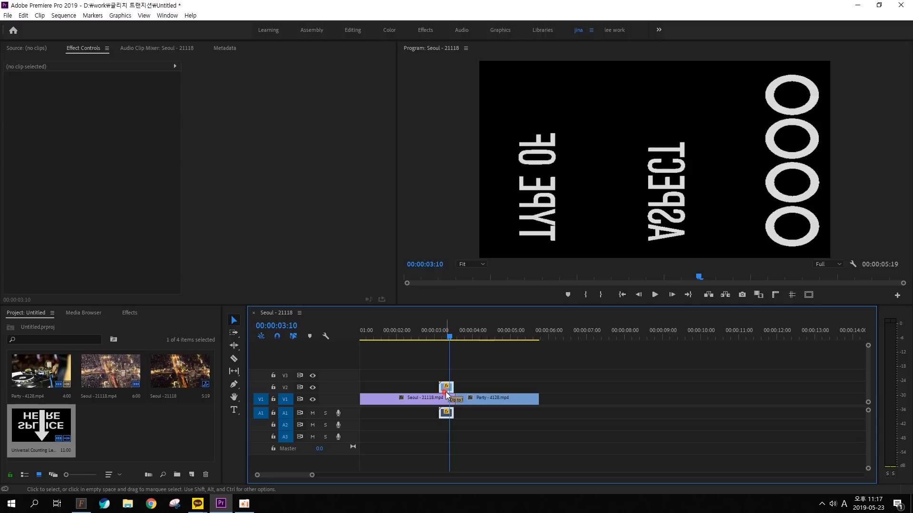
drag(443, 392, 452, 392)
click(503, 356)
Play the transition from 00:00:03:04 and scrub through the leader piece's frames to check its background.
click(441, 334)
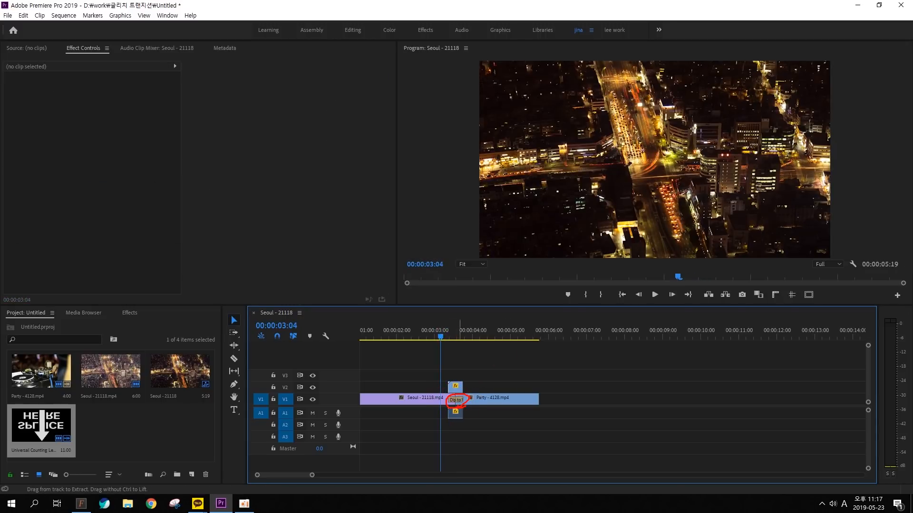
key(space)
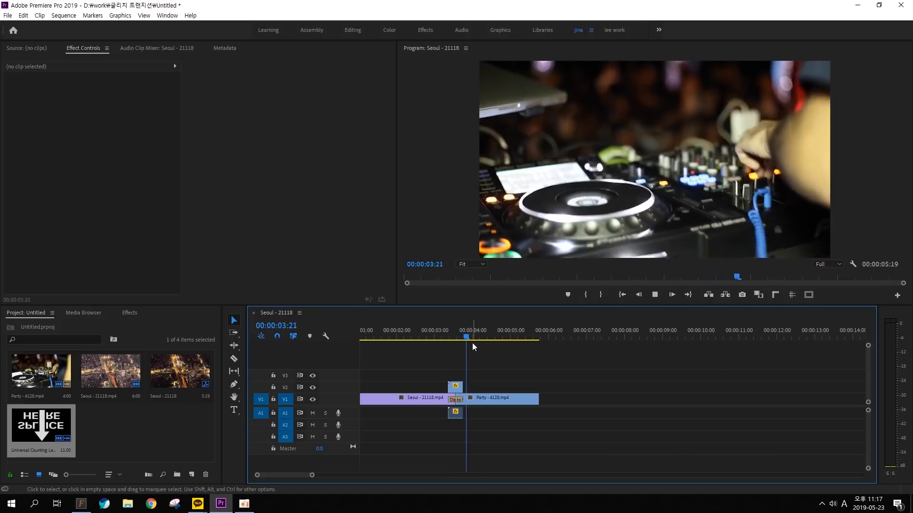
mouse_move(468, 335)
mouse_down()
mouse_move(437, 328)
mouse_move(472, 329)
mouse_move(452, 331)
mouse_up()
key(Escape)
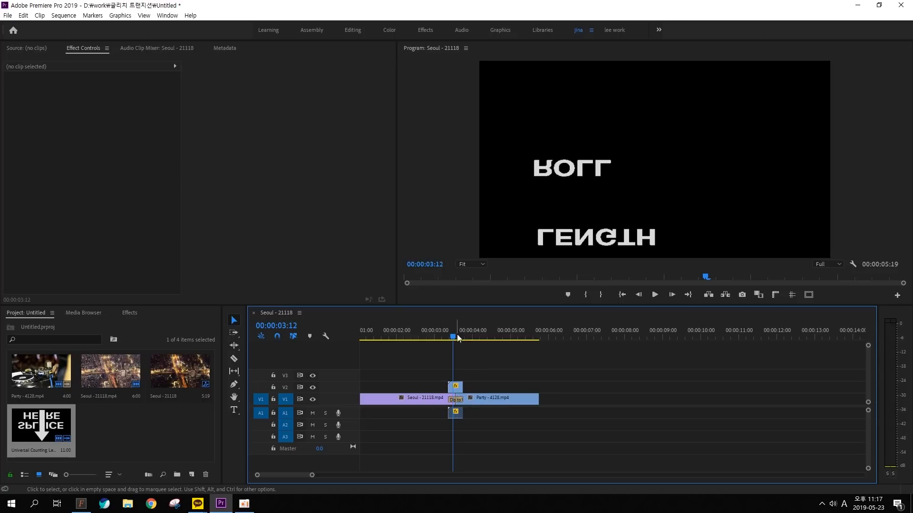
mouse_move(457, 338)
mouse_down()
mouse_move(447, 335)
mouse_move(455, 330)
mouse_up()
key(ctrl+2)
drag(704, 164, 732, 148)
drag(753, 201, 739, 223)
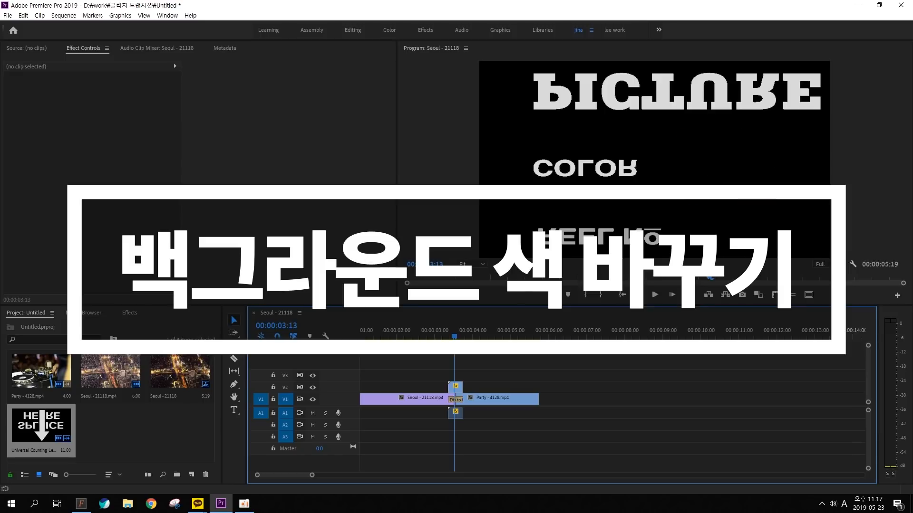
Search the effects for "replace" and apply Color Replace to the leader piece on V2, with the playhead at 00:00:03:16.
drag(454, 335, 458, 335)
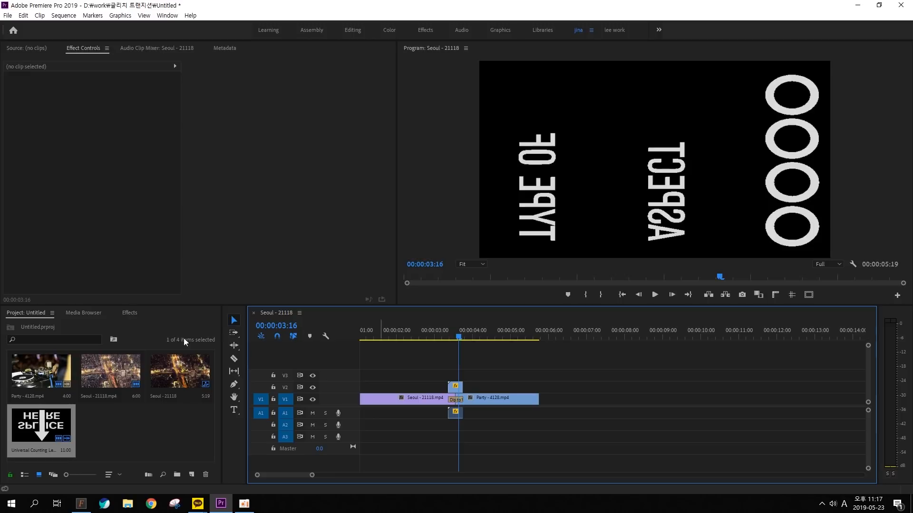
click(129, 313)
click(49, 326)
text(r)
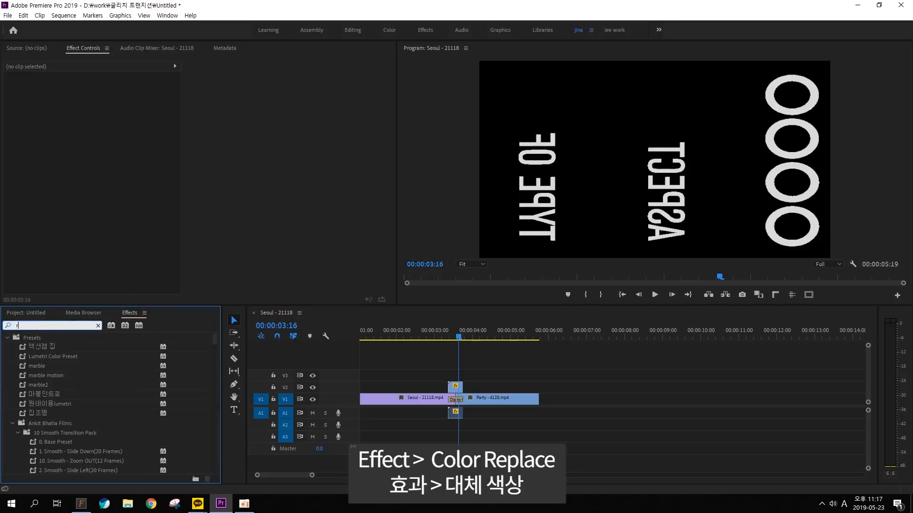
text(eplace)
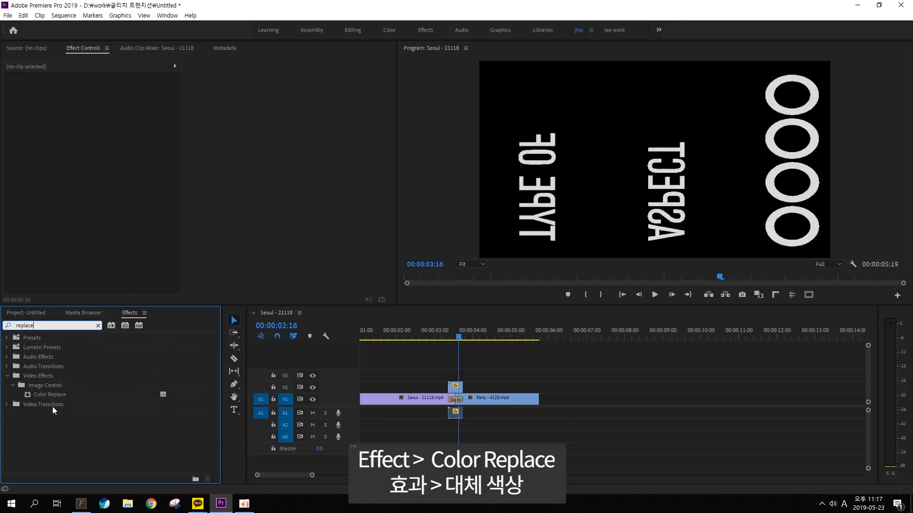
click(52, 394)
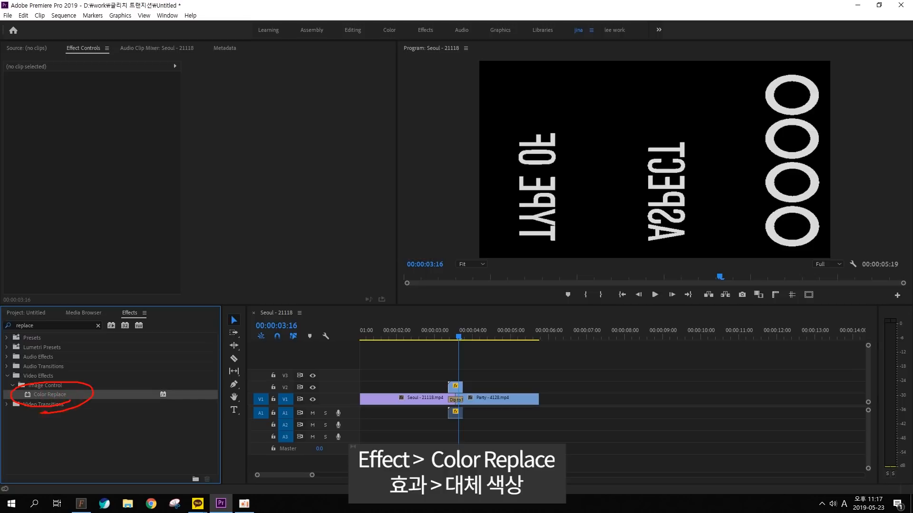
drag(53, 395, 455, 387)
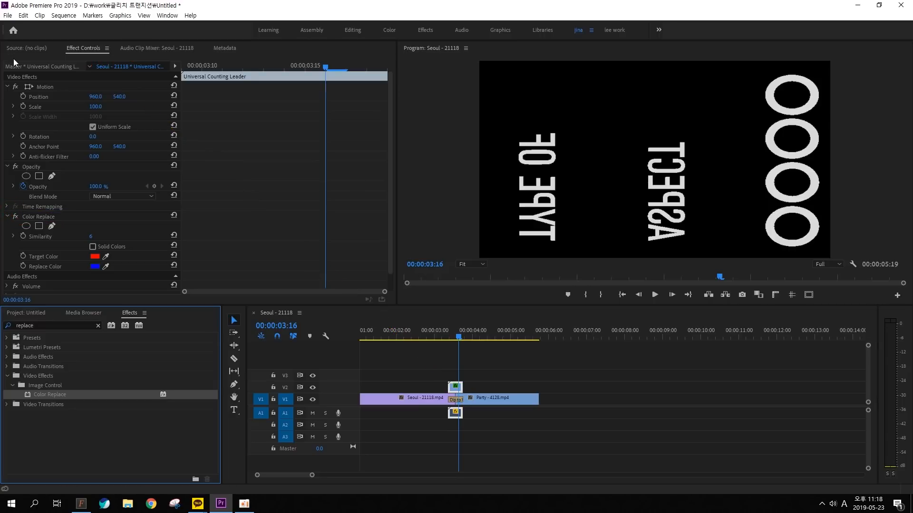
Set Color Replace's Target Color to the leader's black background by sampling it from the picture, and enable Solid Colors.
click(7, 86)
click(8, 97)
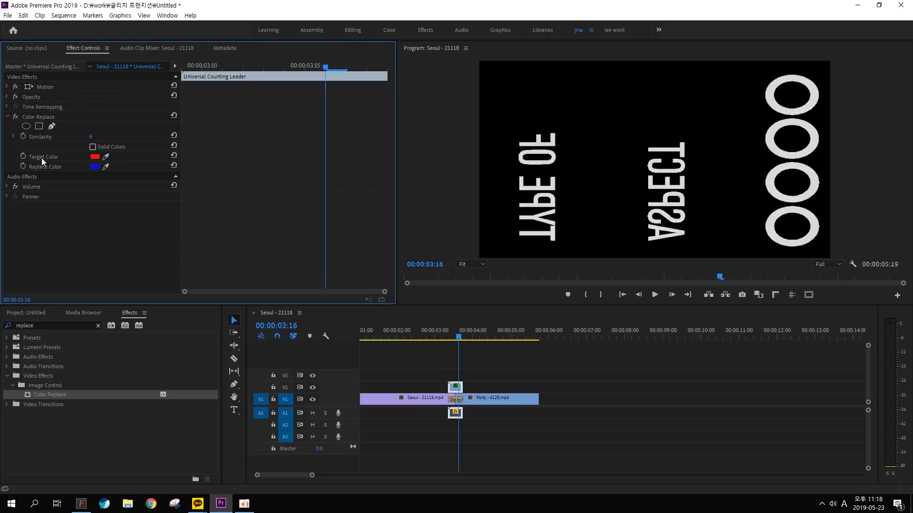
drag(108, 162, 499, 158)
mouse_move(491, 151)
mouse_down()
mouse_move(502, 153)
mouse_move(493, 174)
mouse_up()
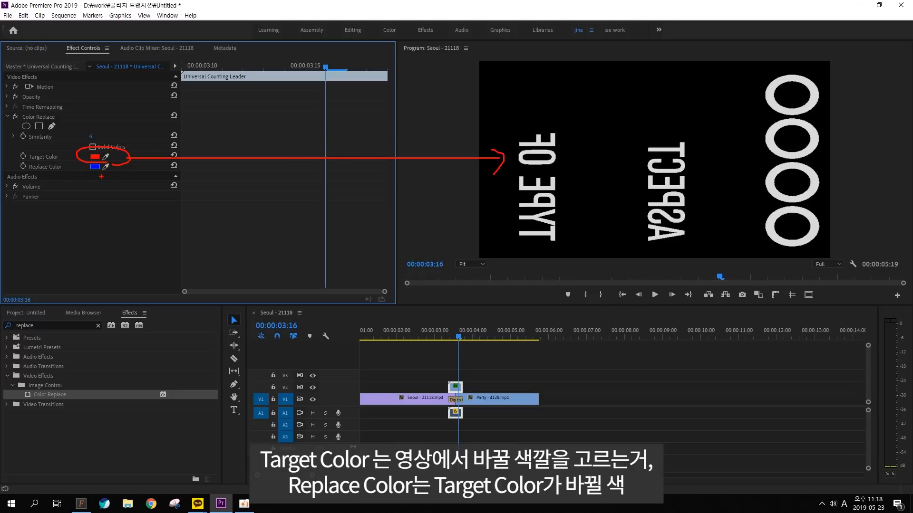
mouse_move(100, 177)
mouse_down()
mouse_move(83, 169)
mouse_move(112, 183)
mouse_up()
key(Escape)
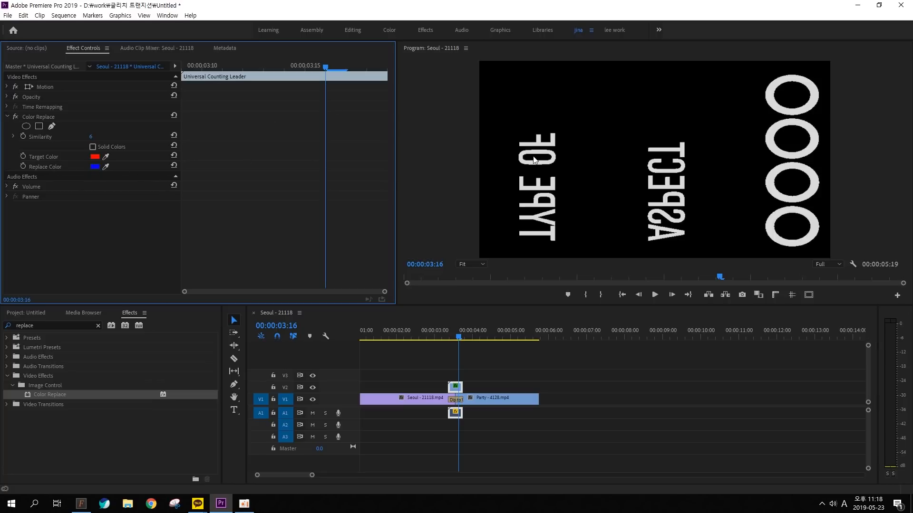
click(105, 157)
drag(107, 155, 89, 185)
key(Escape)
click(93, 147)
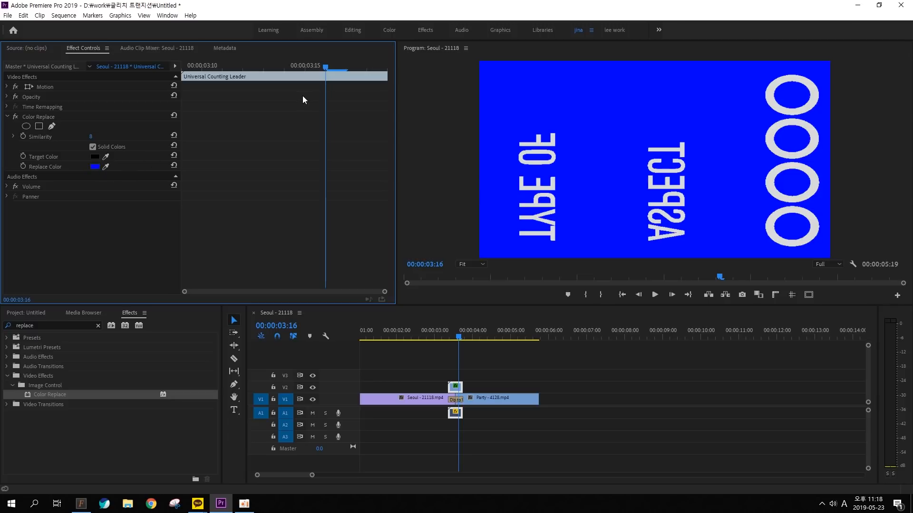
Set the Replace Color to pinkish red E7174D at the leader's start, 00:00:03:09, and start keyframing it there.
drag(315, 65, 186, 68)
click(94, 166)
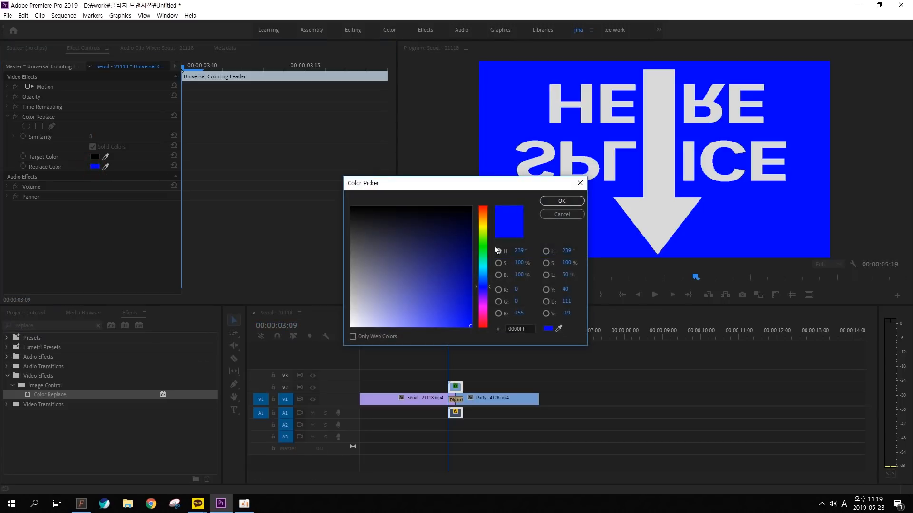
click(482, 316)
drag(442, 313, 459, 315)
click(484, 323)
click(466, 321)
click(563, 201)
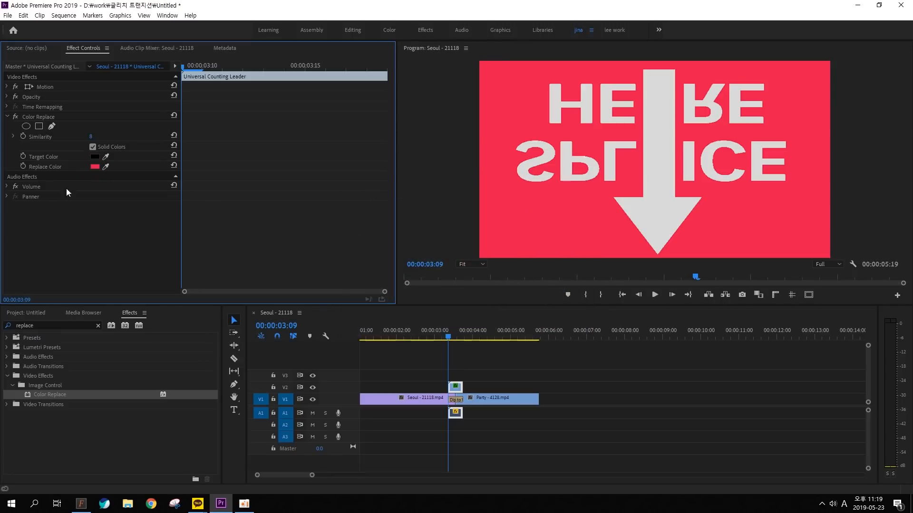
click(23, 166)
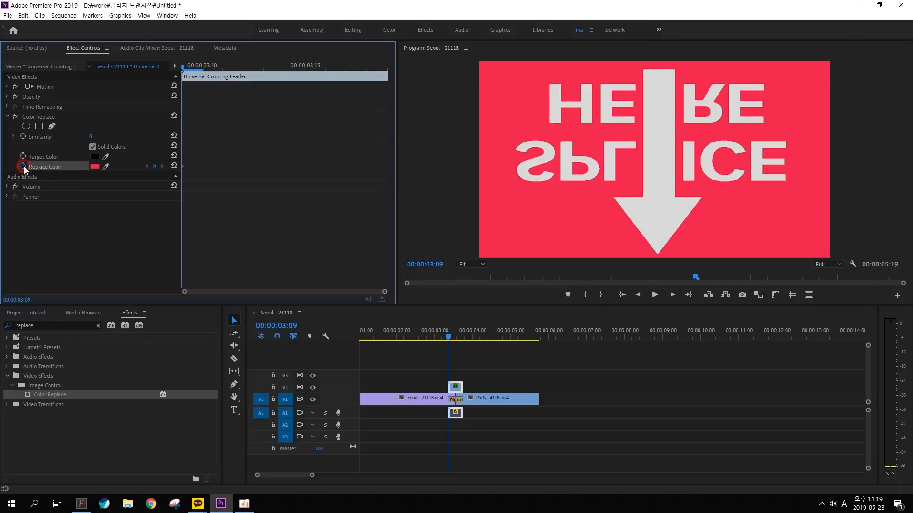
Add a Replace Color keyframe at 00:00:03:14 with the color set to blue 3145DD.
drag(182, 66, 283, 66)
click(94, 166)
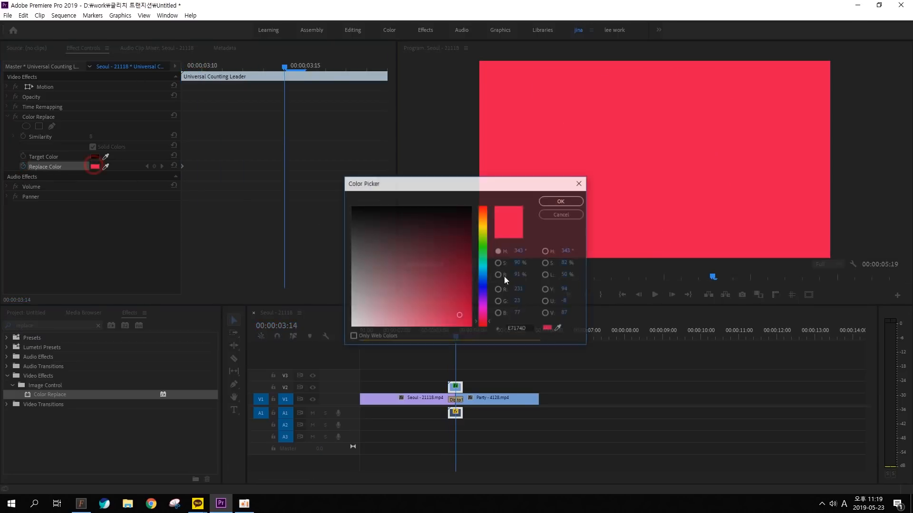
click(488, 292)
drag(467, 300, 483, 284)
click(564, 200)
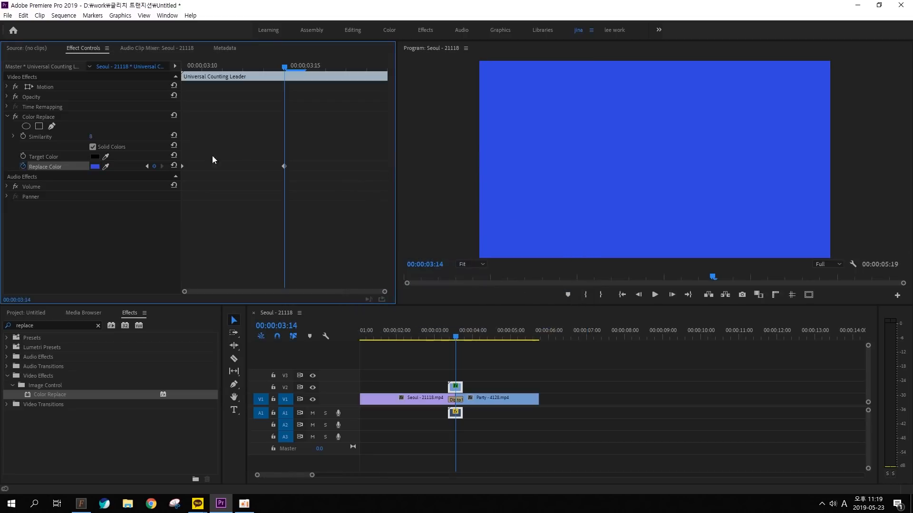
key(ctrl+2)
drag(288, 172, 277, 180)
key(Escape)
Add a Replace Color keyframe at 00:00:03:18 with the color set to red.
drag(285, 66, 367, 67)
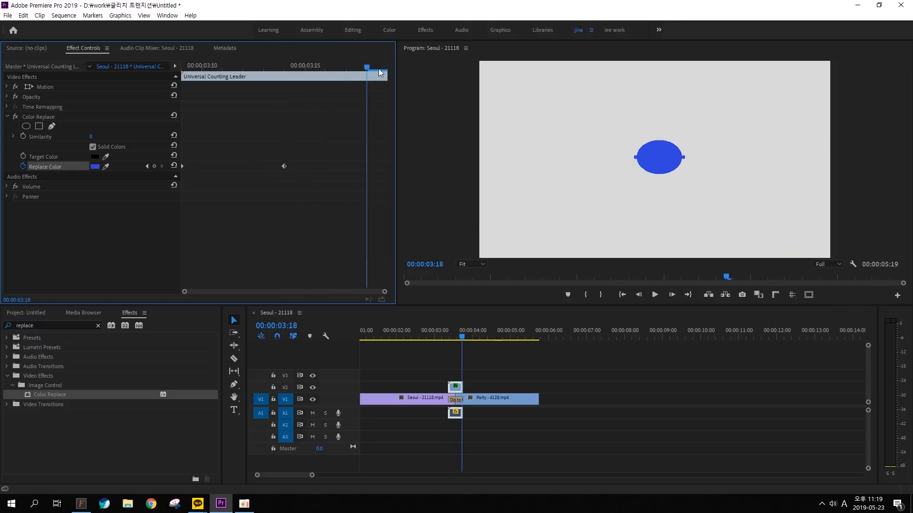
click(100, 167)
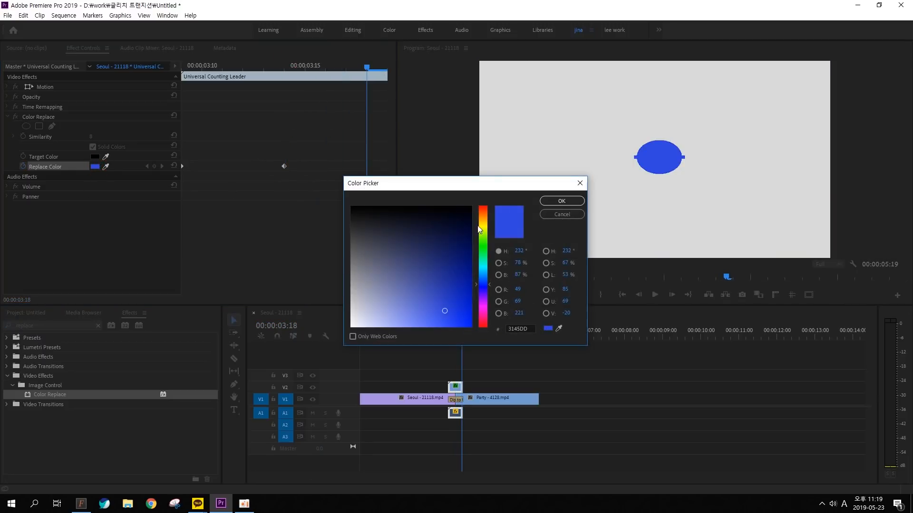
drag(482, 299, 484, 205)
click(574, 201)
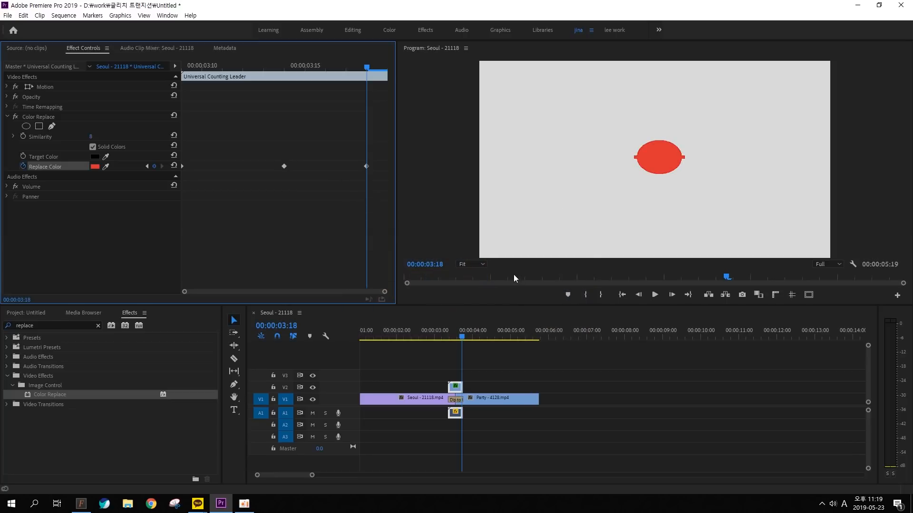
Play the leader piece repeatedly from 00:00:03:09 to review its changing background color.
drag(346, 68, 127, 70)
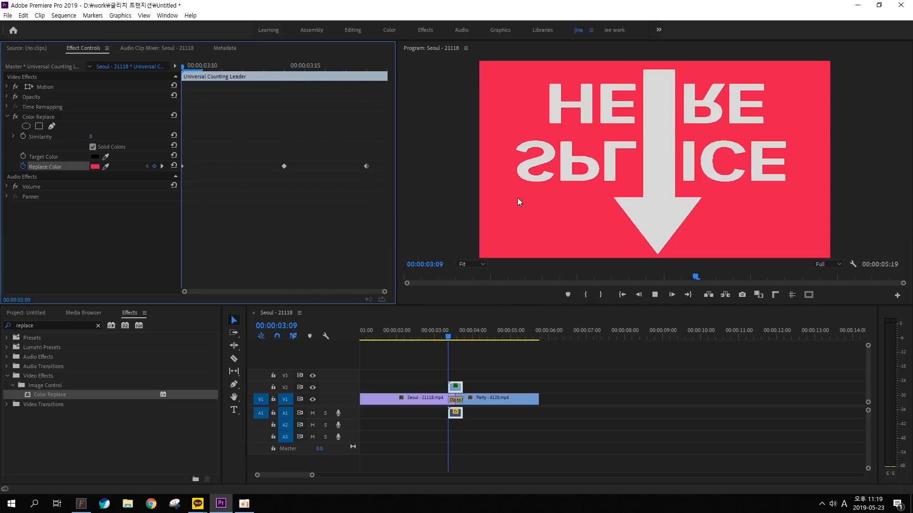
key(space)
drag(321, 67, 166, 71)
key(space)
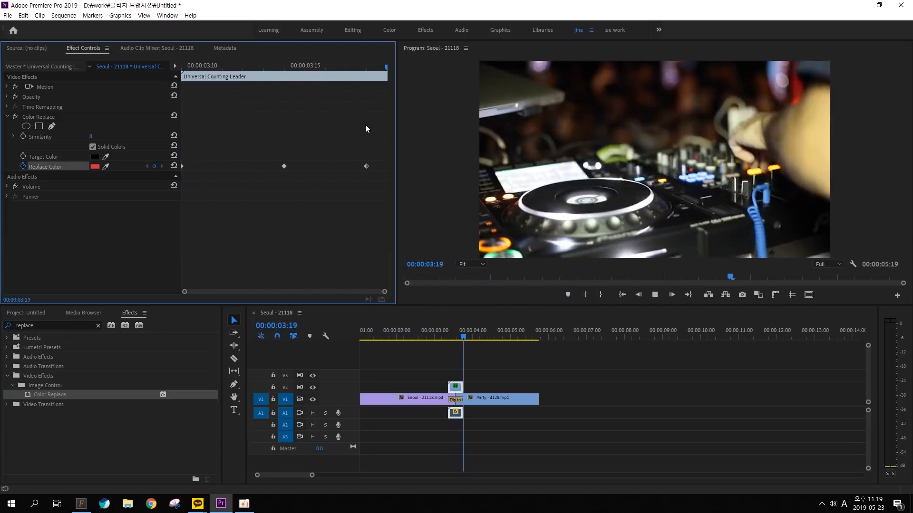
key(space)
drag(344, 65, 166, 71)
key(space)
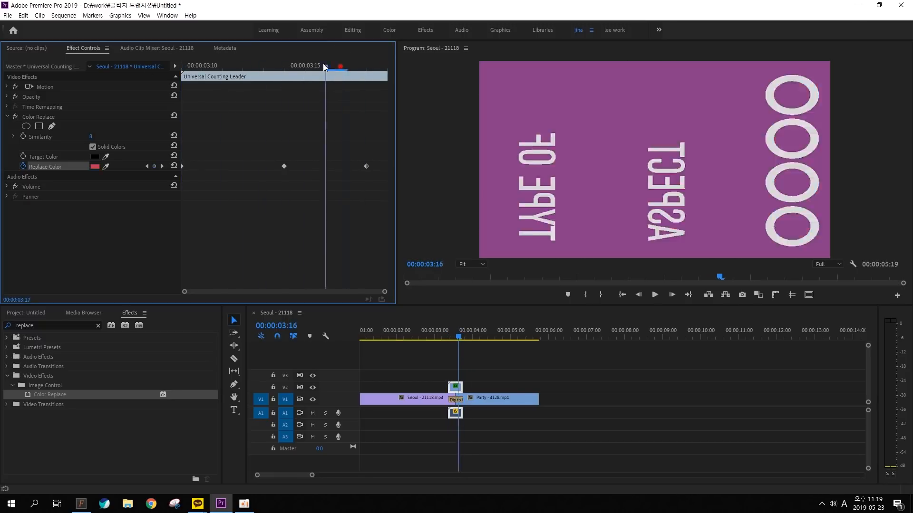
drag(335, 67, 116, 64)
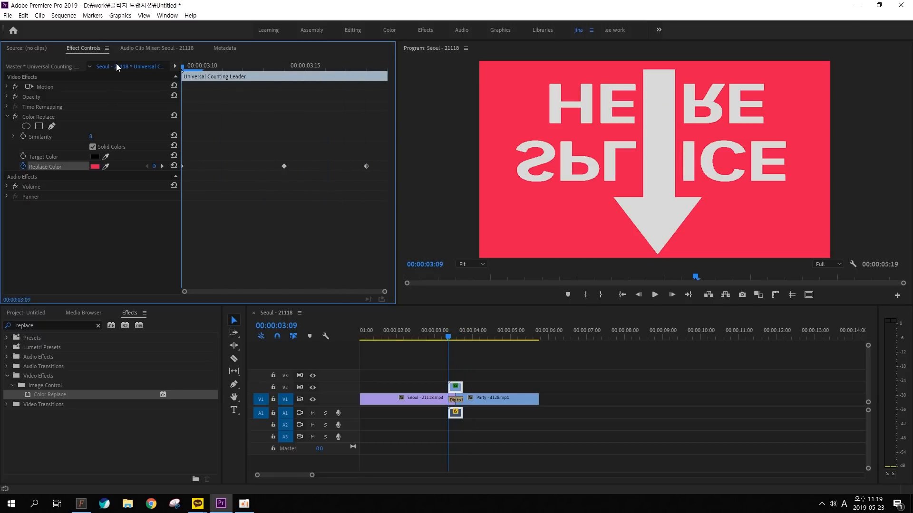
key(space)
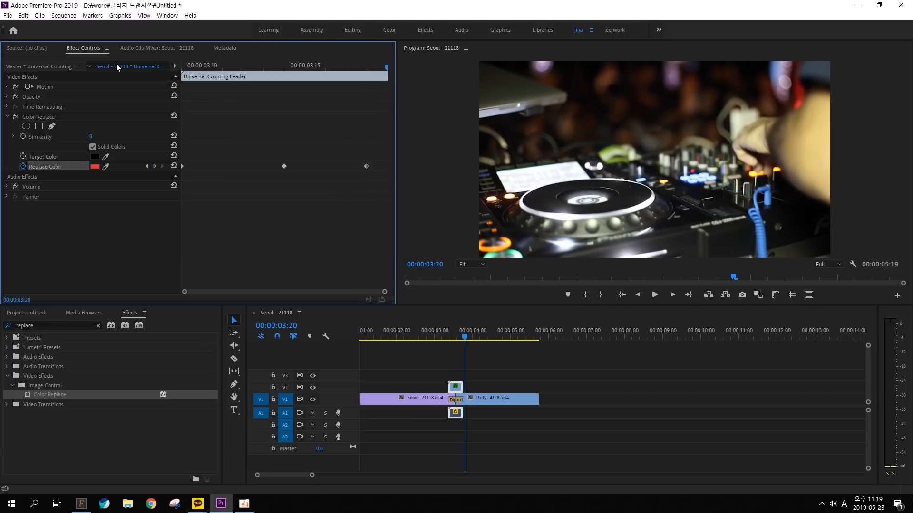
key(space)
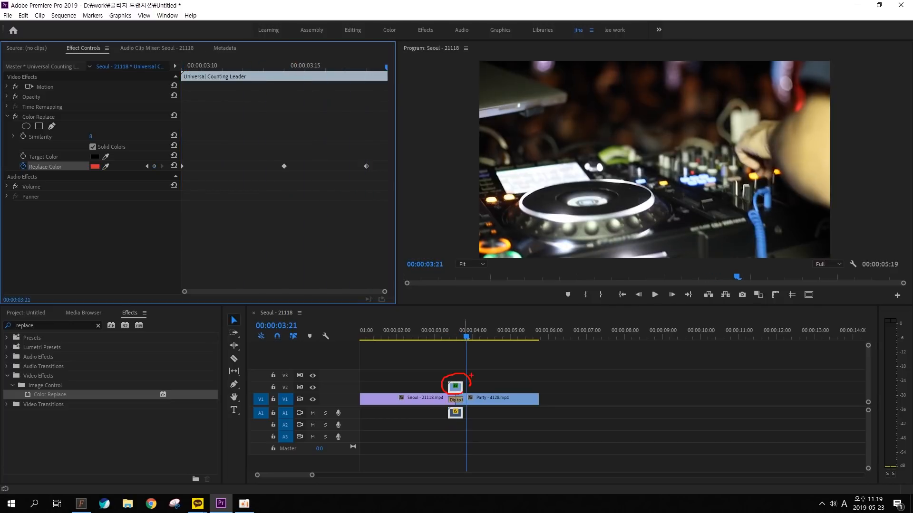
key(Escape)
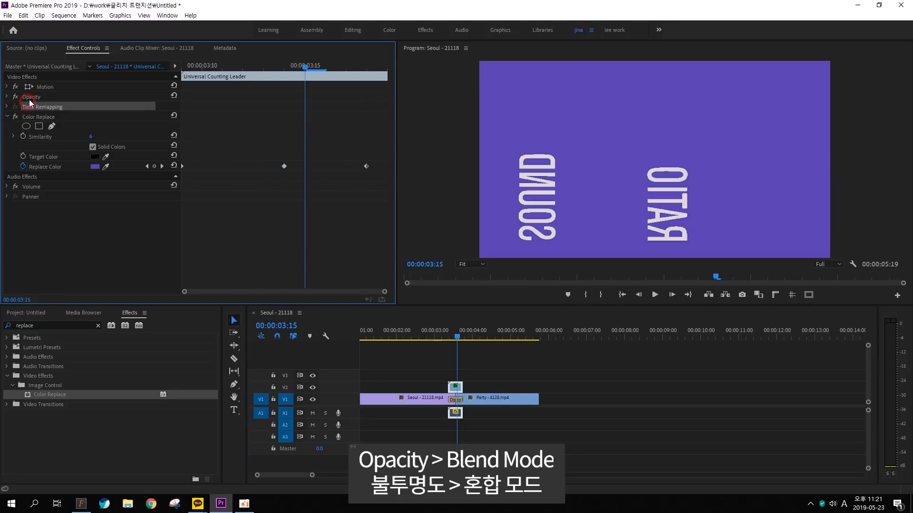
Set the leader piece's opacity Blend Mode to Color Burn.
click(7, 97)
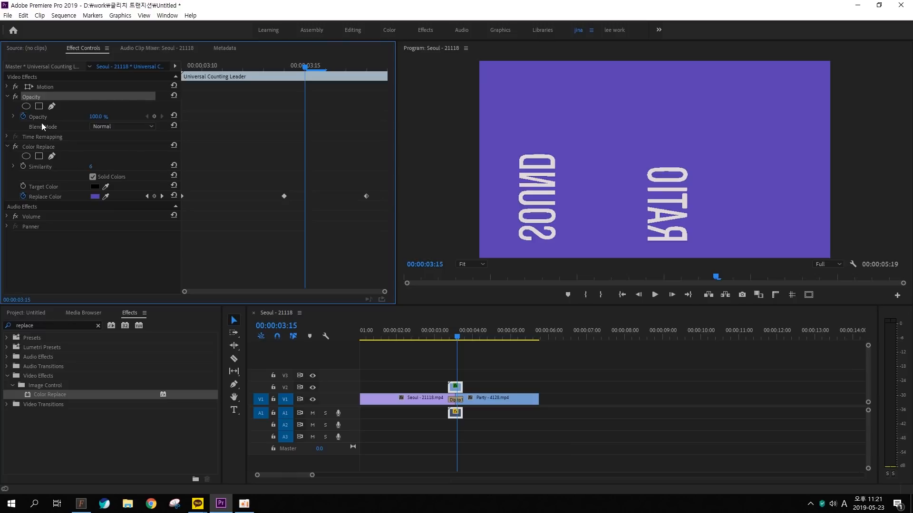
click(144, 126)
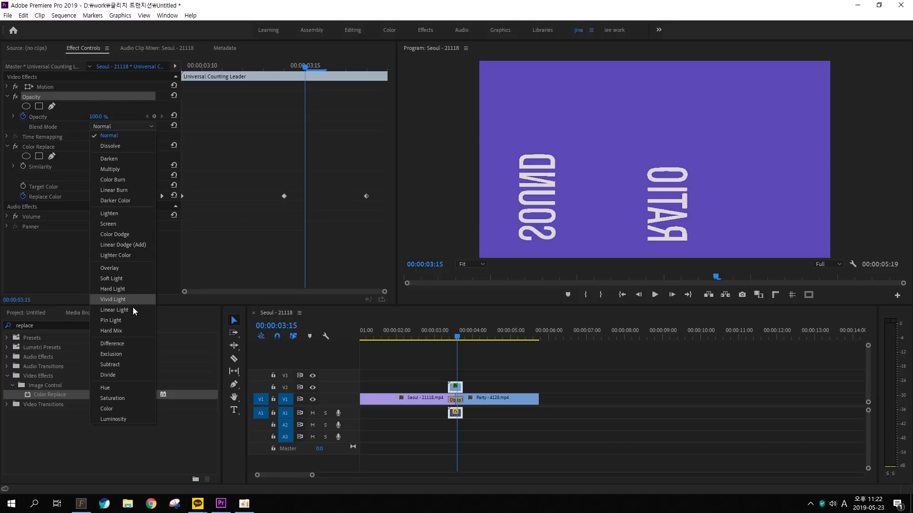
click(131, 183)
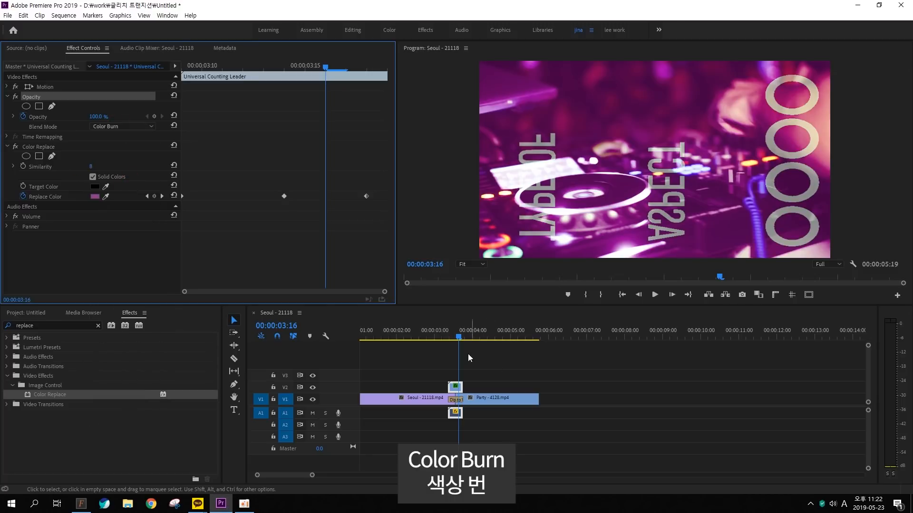
Play back the blended transition from just before the leader piece and return the playhead to 00:00:03:16.
click(447, 333)
key(space)
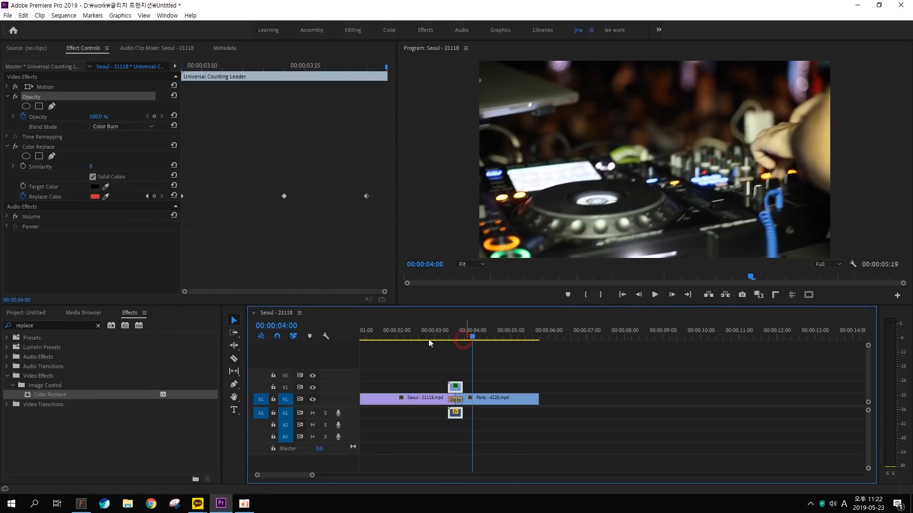
click(439, 333)
click(439, 333)
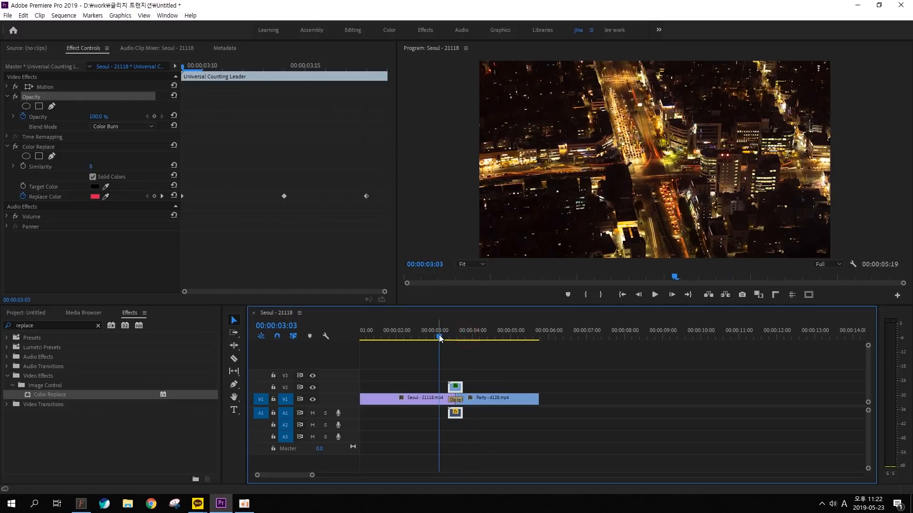
key(space)
drag(438, 334, 459, 380)
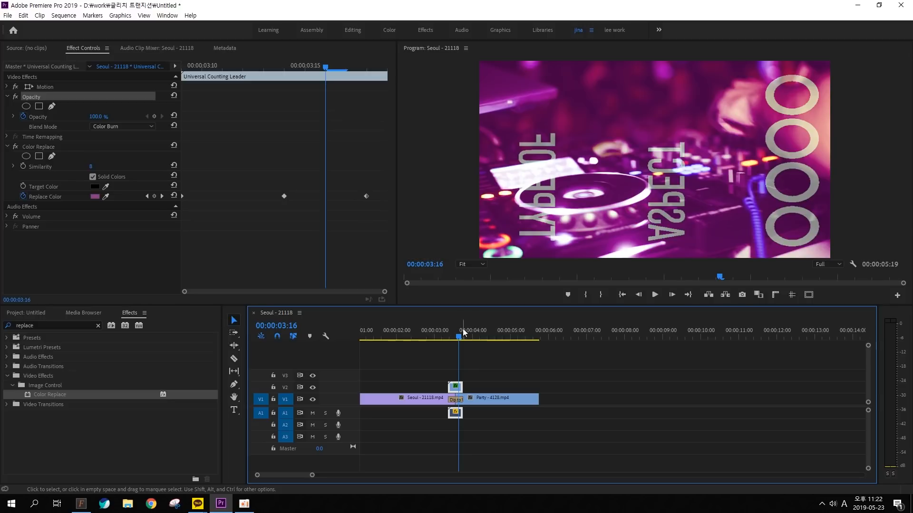
Try the Hard Light and Multiply blend modes on the leader piece and preview each over the Party clip.
click(136, 127)
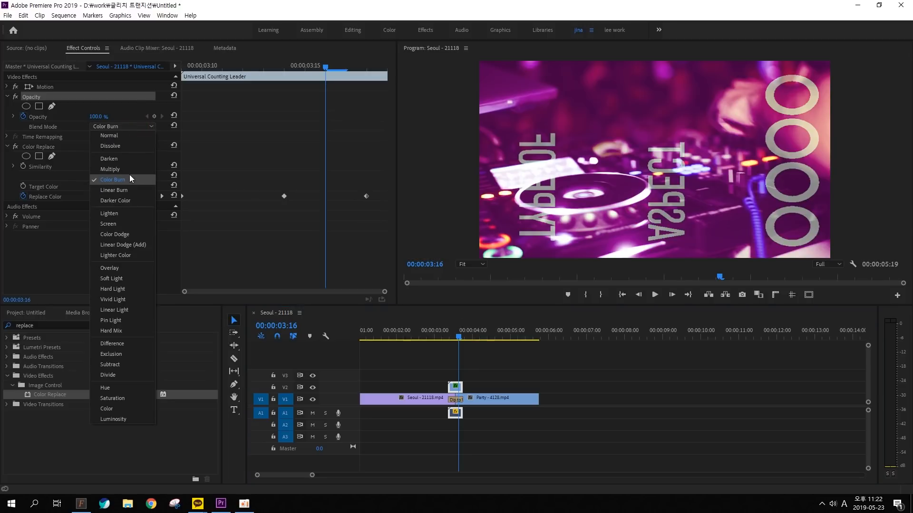
click(127, 289)
drag(491, 332, 461, 336)
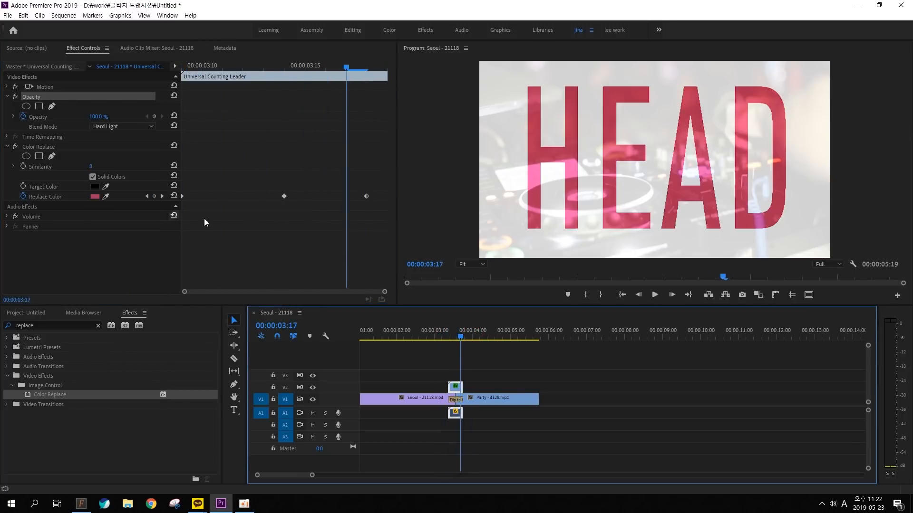
click(142, 126)
click(127, 167)
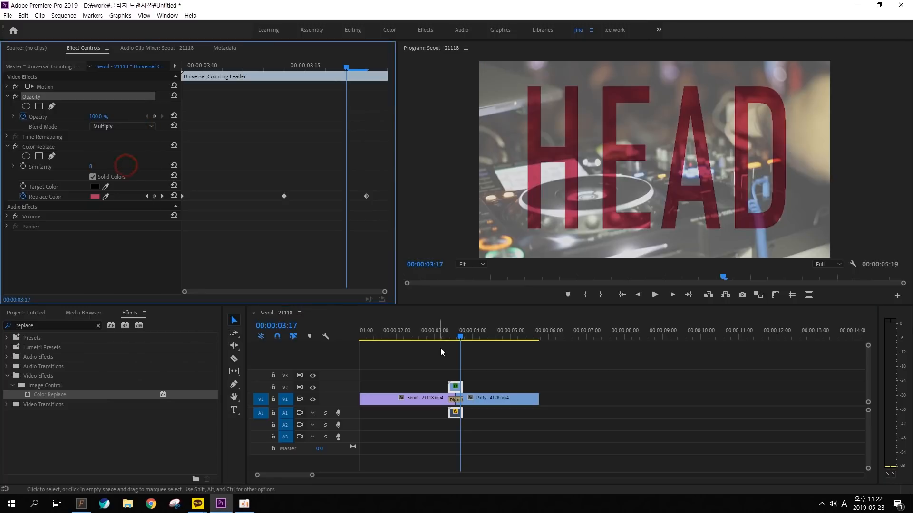
key(space)
drag(457, 328, 463, 332)
Try the Color Dodge and Linear Dodge (Add) blend modes on the leader piece, then return it to Color Burn.
click(113, 127)
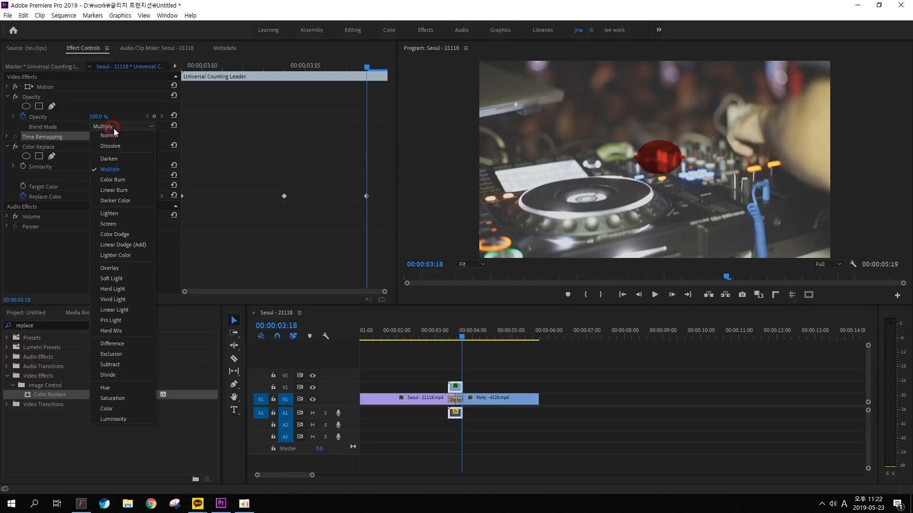
click(136, 235)
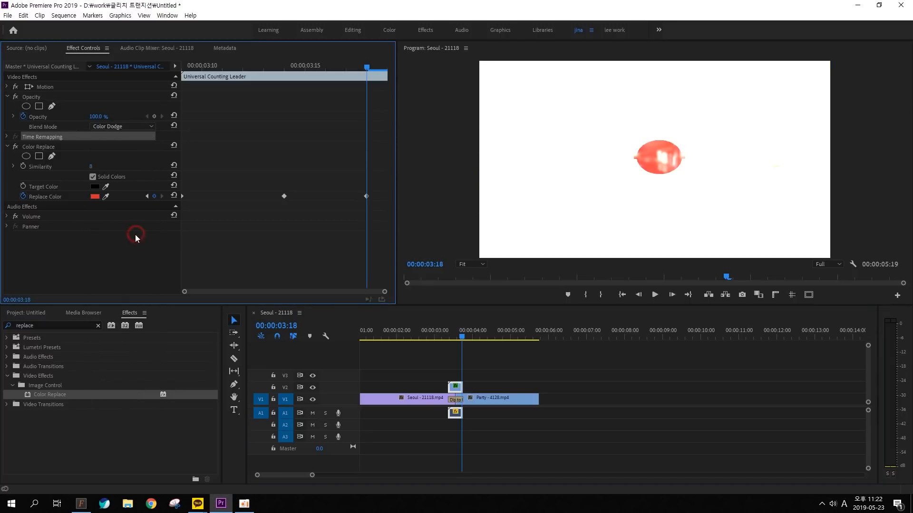
click(109, 125)
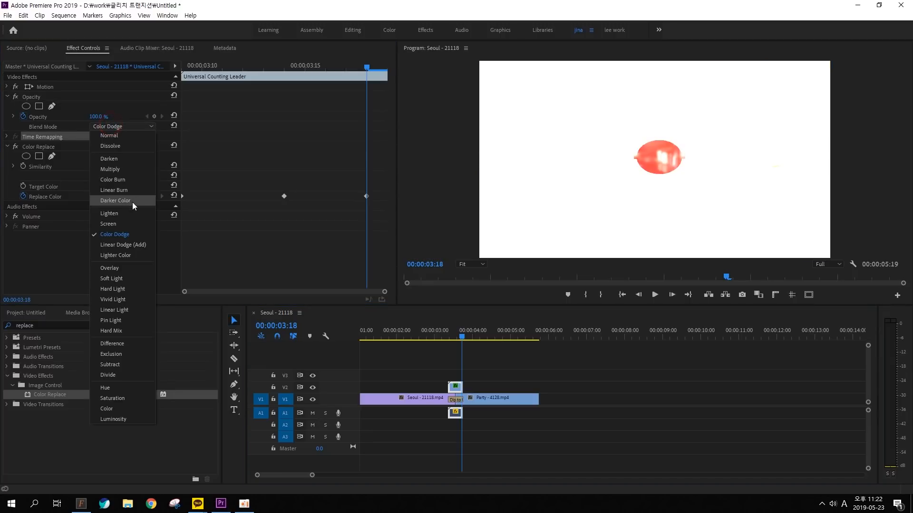
click(129, 245)
click(125, 127)
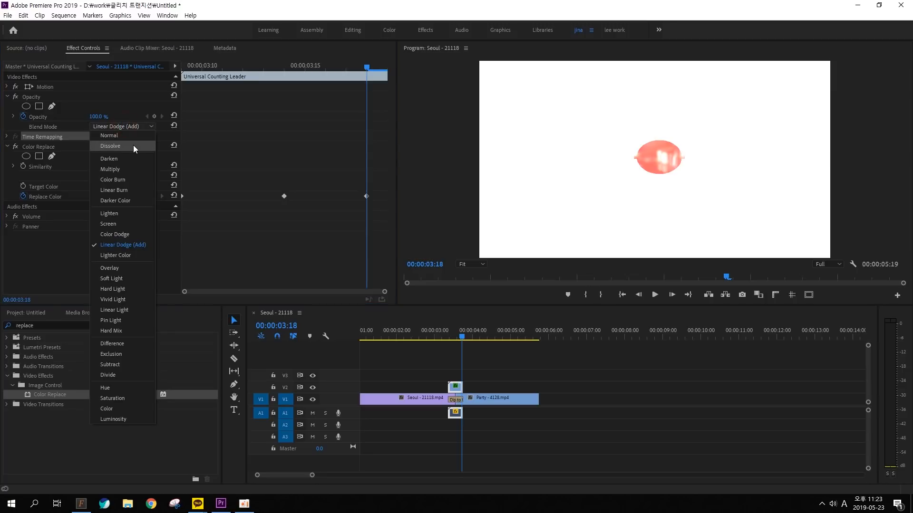
click(132, 180)
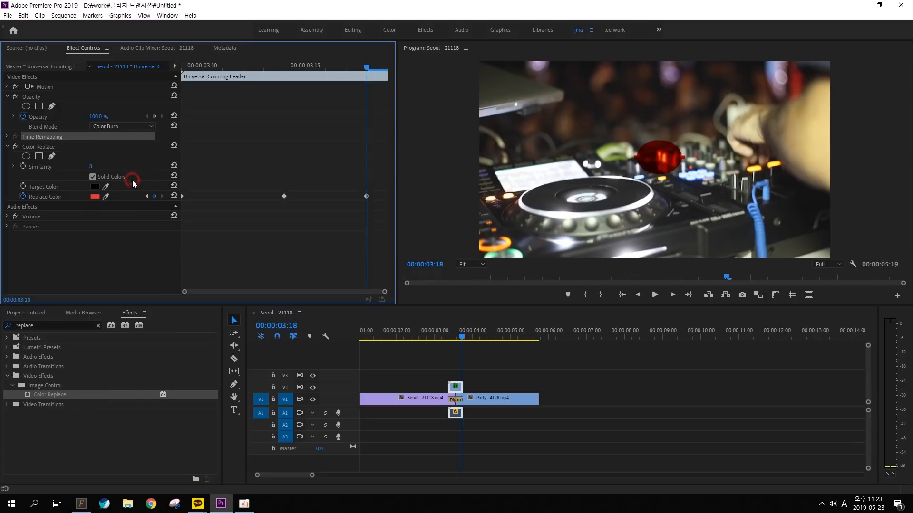
Play back the transition from just before the leader piece, clear the selection and park the playhead at 00:00:03:17.
click(436, 336)
mouse_move(439, 335)
mouse_down()
mouse_move(475, 336)
mouse_move(437, 332)
mouse_up()
key(space)
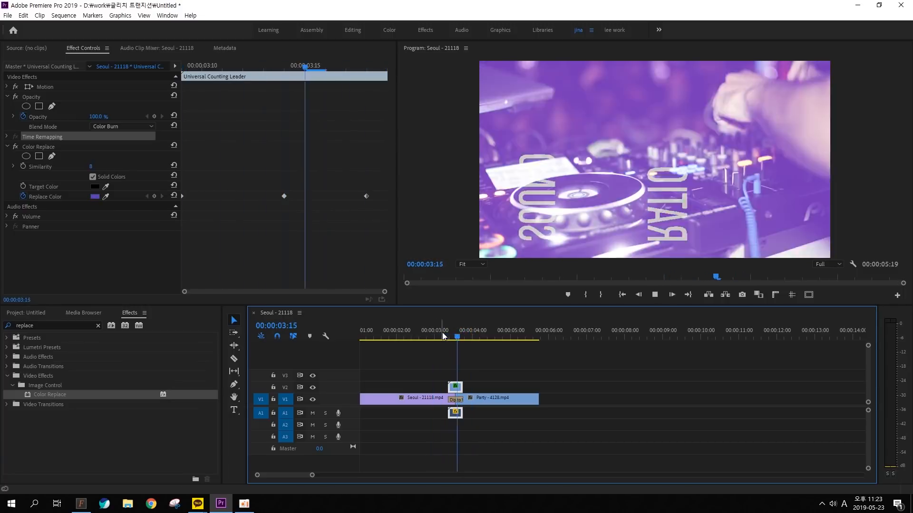
click(478, 358)
drag(460, 332, 461, 332)
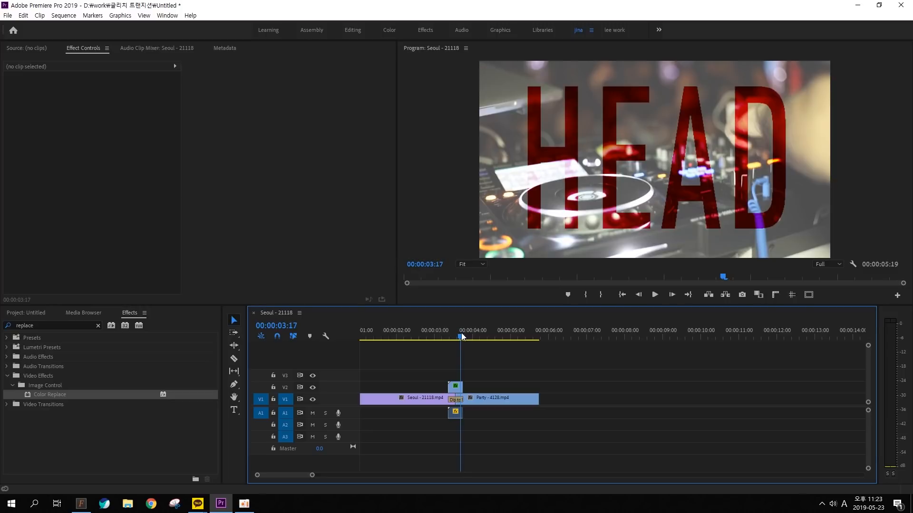
mouse_move(524, 223)
mouse_down()
mouse_move(487, 181)
mouse_move(568, 264)
mouse_up()
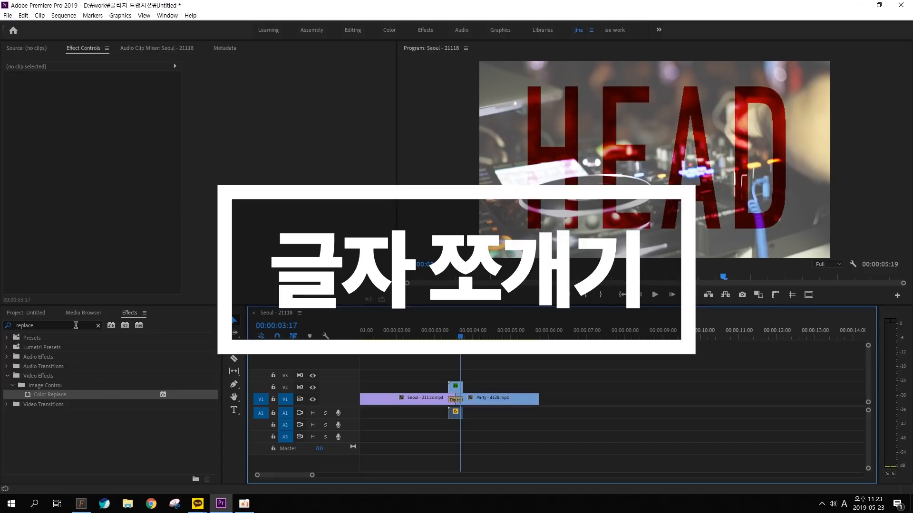
Search the effects for "wave warp" and apply Wave Warp to the leader piece on V2.
double_click(59, 327)
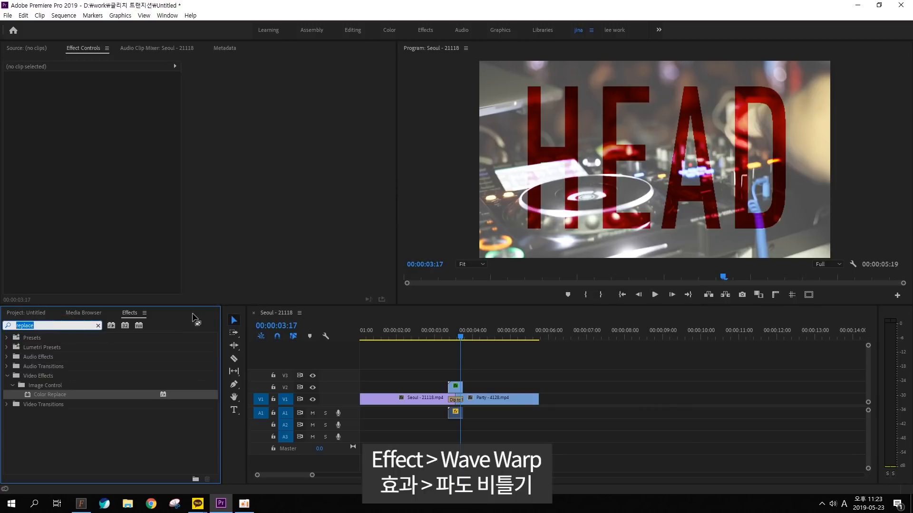
text(wave warp)
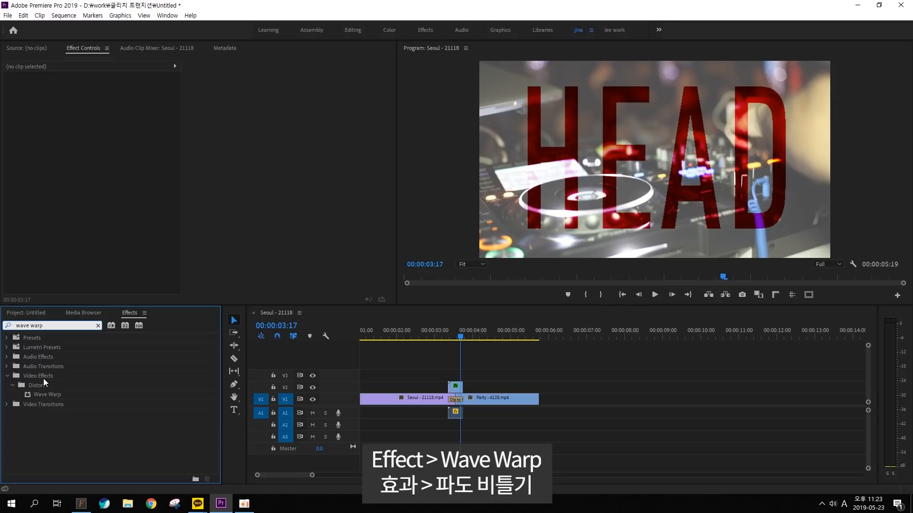
click(51, 395)
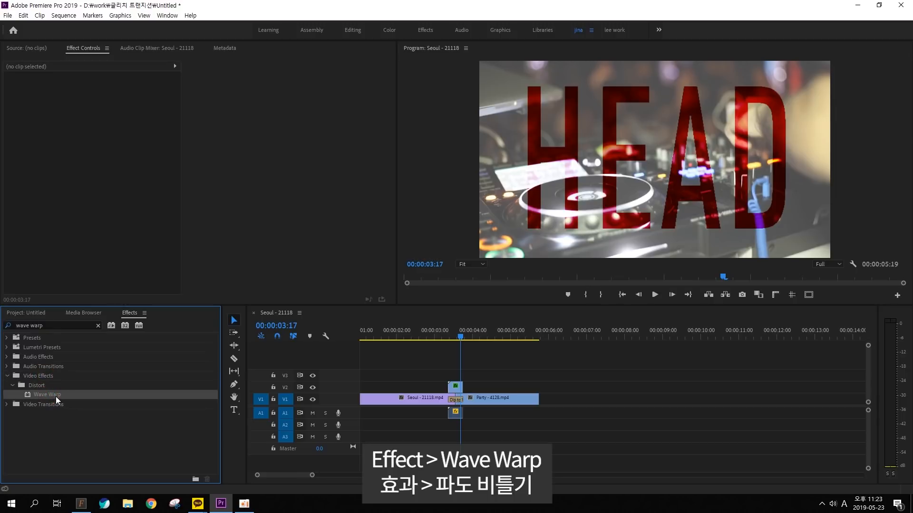
drag(56, 398, 457, 390)
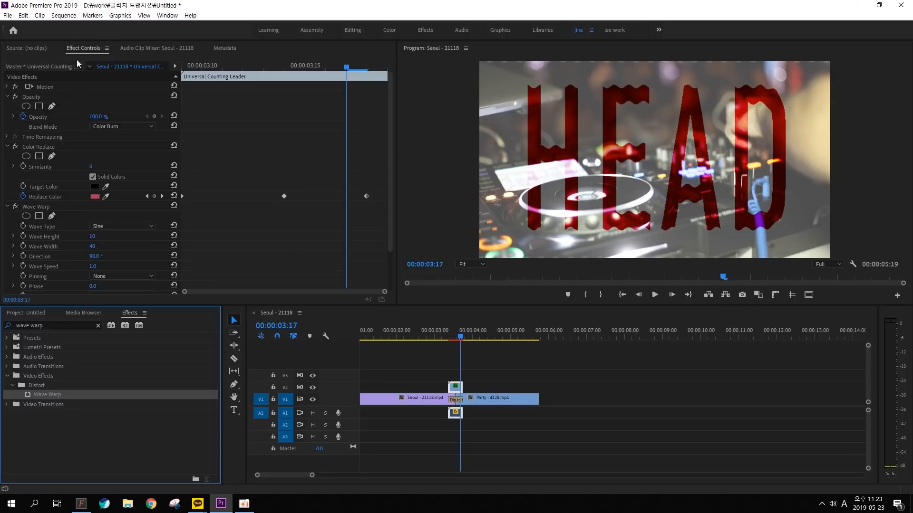
Collapse the leader piece's Opacity and Color Replace settings and select its Wave Warp effect.
click(17, 100)
click(7, 97)
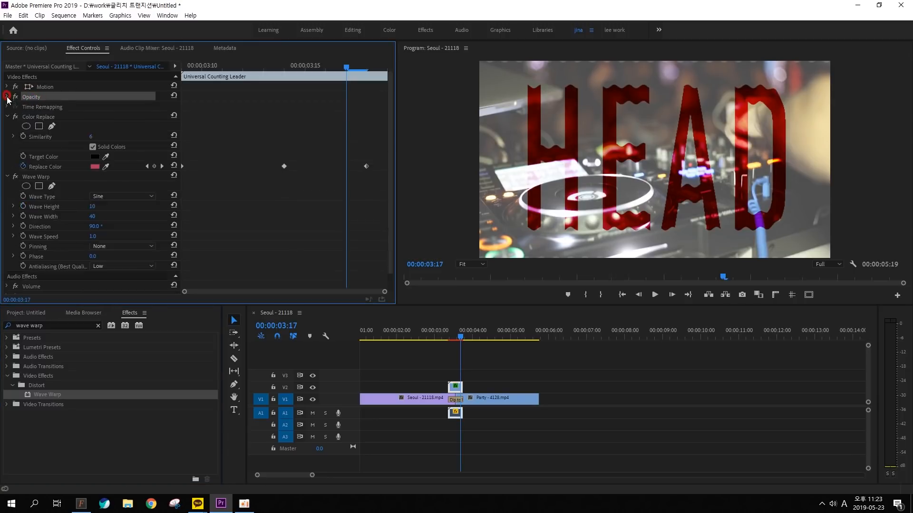
click(41, 119)
click(8, 119)
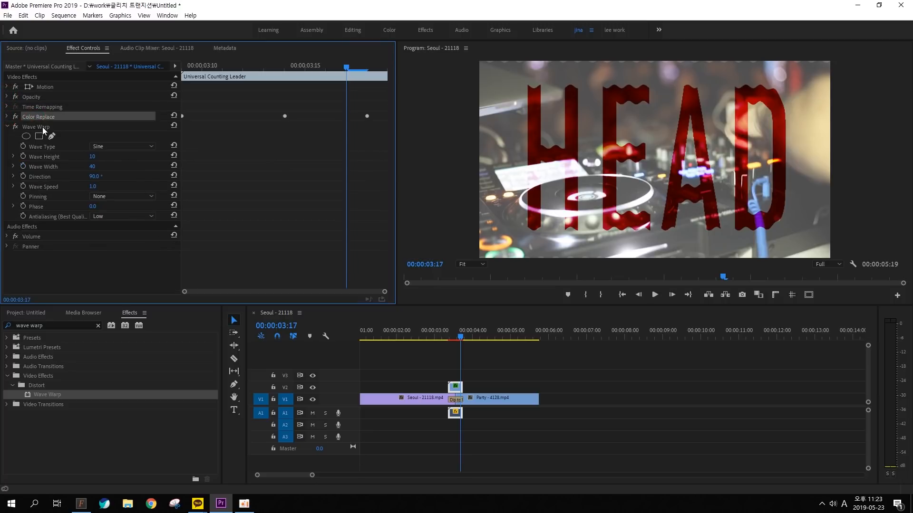
click(42, 128)
drag(453, 334, 460, 334)
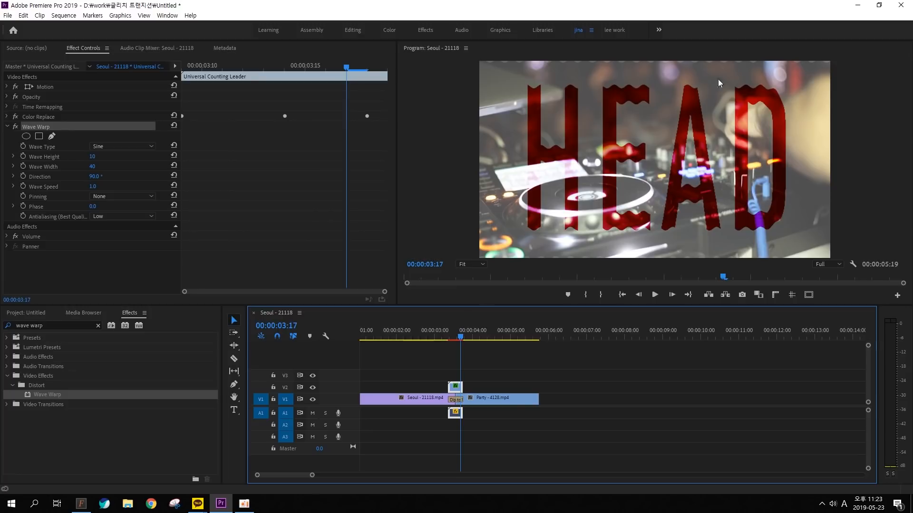
Set the leader piece's Wave Warp type to Square and its direction to 0°.
click(41, 148)
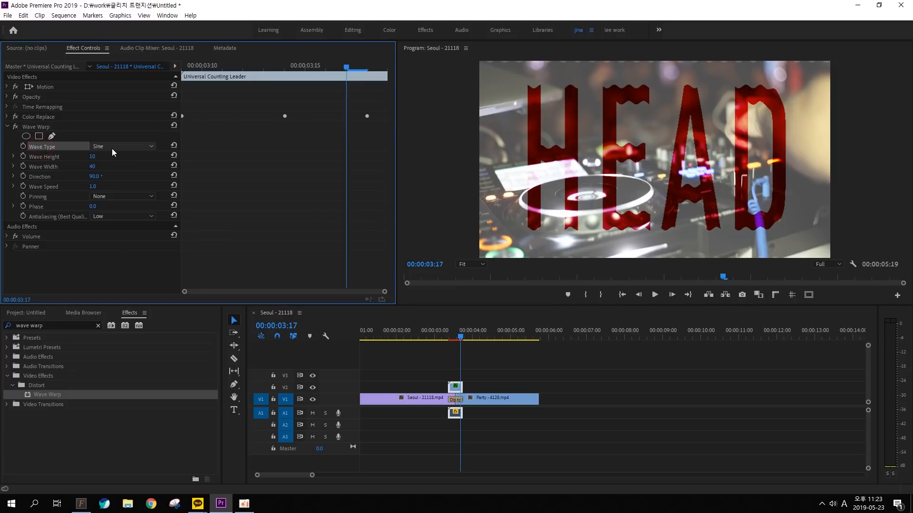
click(116, 147)
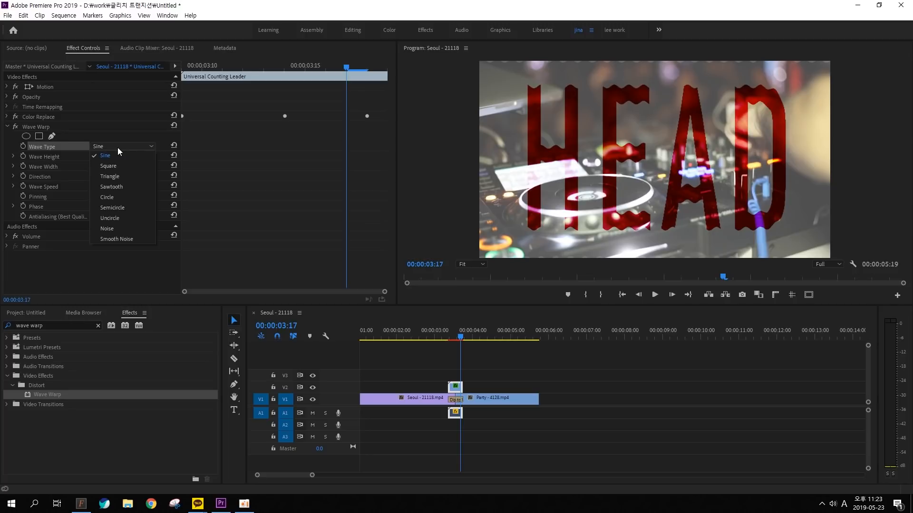
click(114, 166)
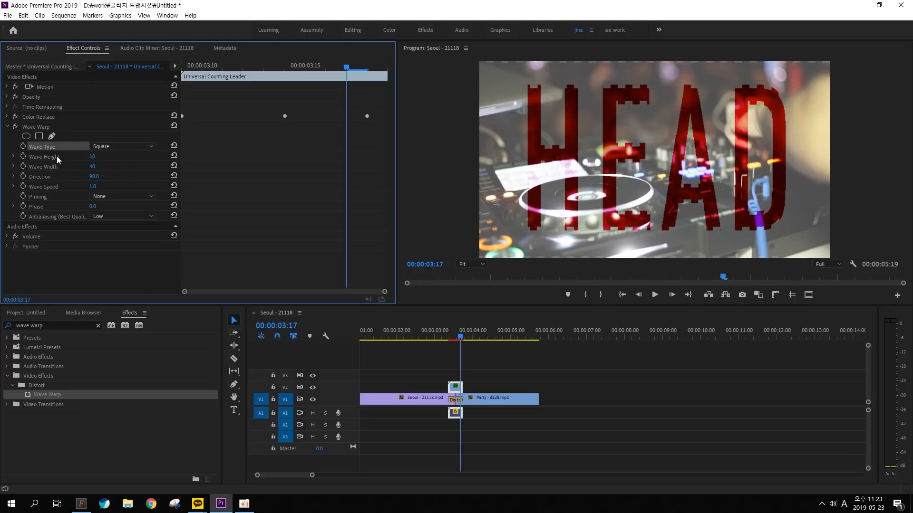
mouse_move(92, 156)
mouse_down()
mouse_move(107, 168)
mouse_move(46, 169)
mouse_move(165, 169)
mouse_move(95, 169)
mouse_up()
click(94, 177)
text(0)
key(Return)
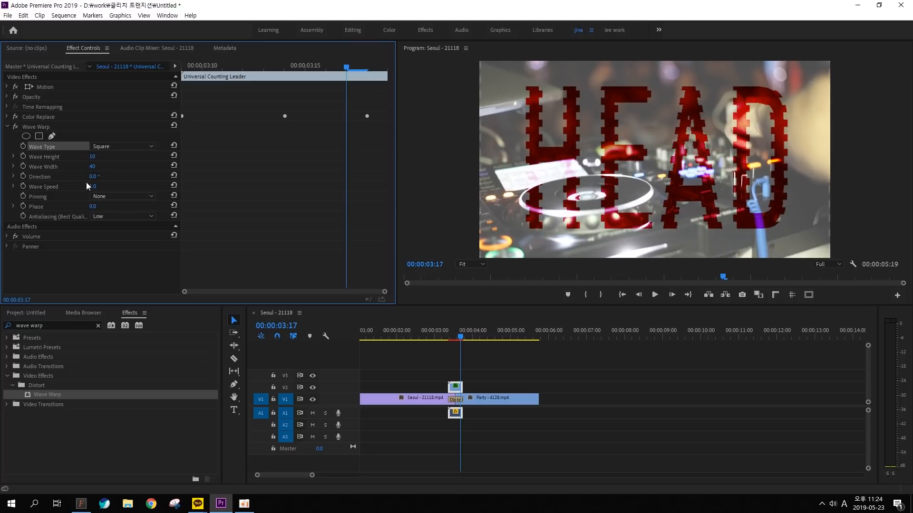
Set the Wave Warp's Wave Height to 24 and its Wave Width to 7.
drag(11, 150, 105, 181)
mouse_move(93, 157)
mouse_down()
mouse_move(151, 156)
mouse_move(106, 153)
mouse_move(75, 167)
mouse_move(90, 156)
mouse_move(46, 157)
mouse_move(95, 167)
mouse_up()
key(ctrl+2)
key(Escape)
mouse_move(92, 166)
mouse_down()
mouse_move(192, 166)
mouse_move(87, 161)
mouse_up()
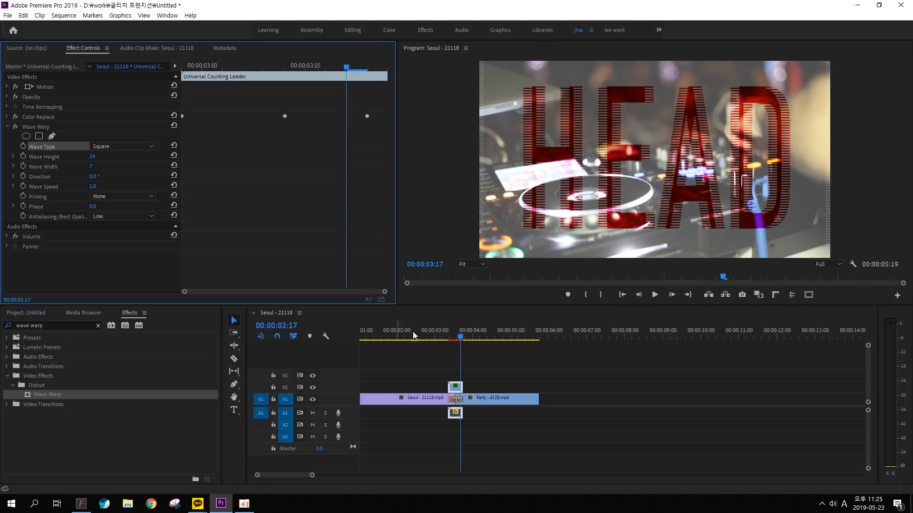
Play and scrub the Seoul-to-Party transition repeatedly to review the split lettering in the leader piece.
click(495, 372)
click(448, 332)
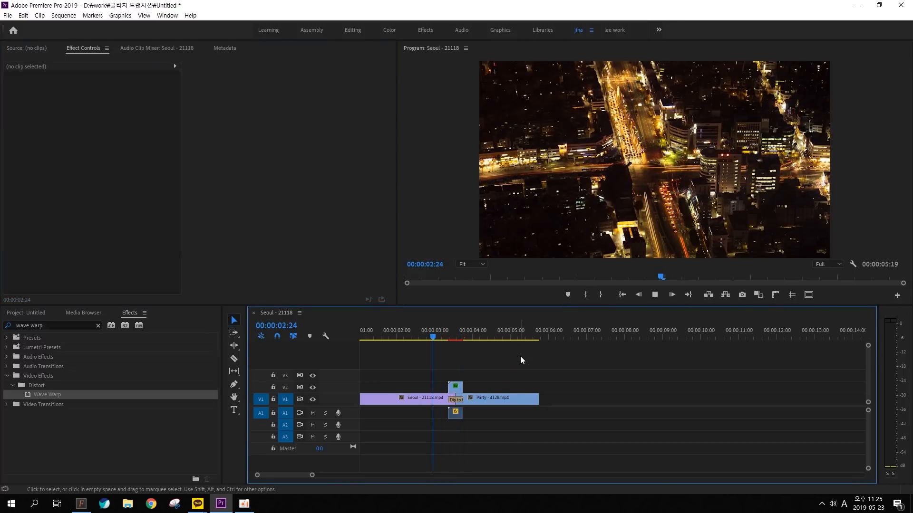
key(space)
click(425, 327)
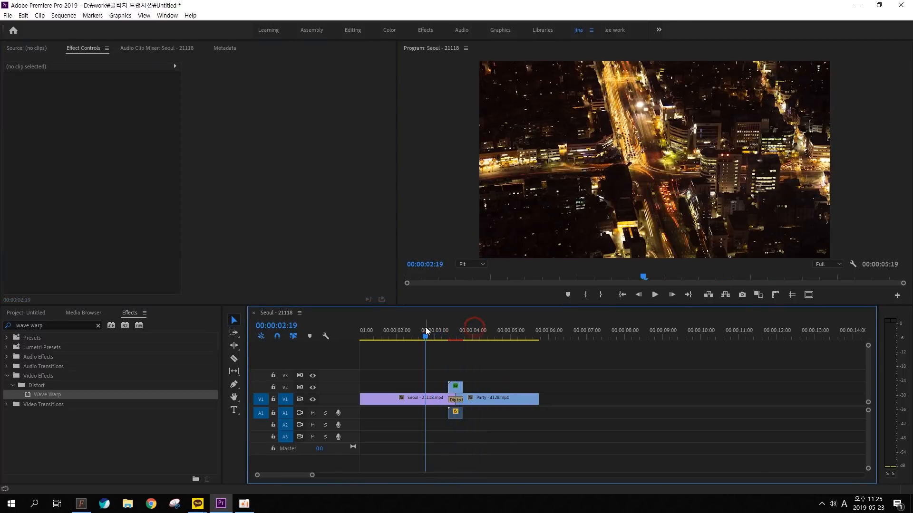
drag(457, 335, 461, 337)
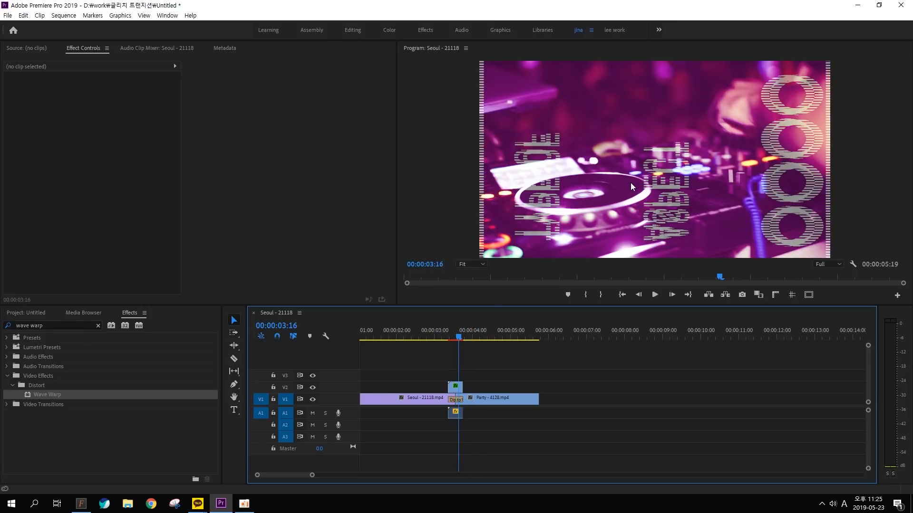
key(space)
drag(458, 331, 437, 333)
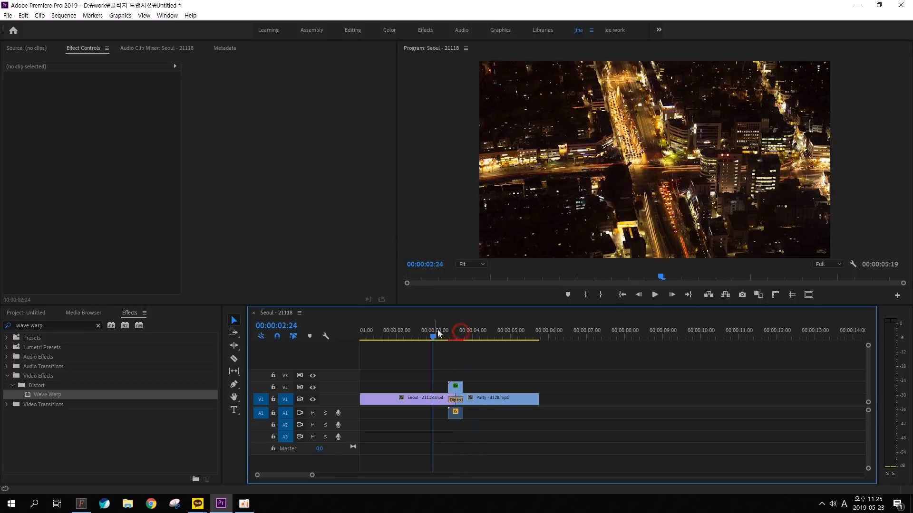
key(space)
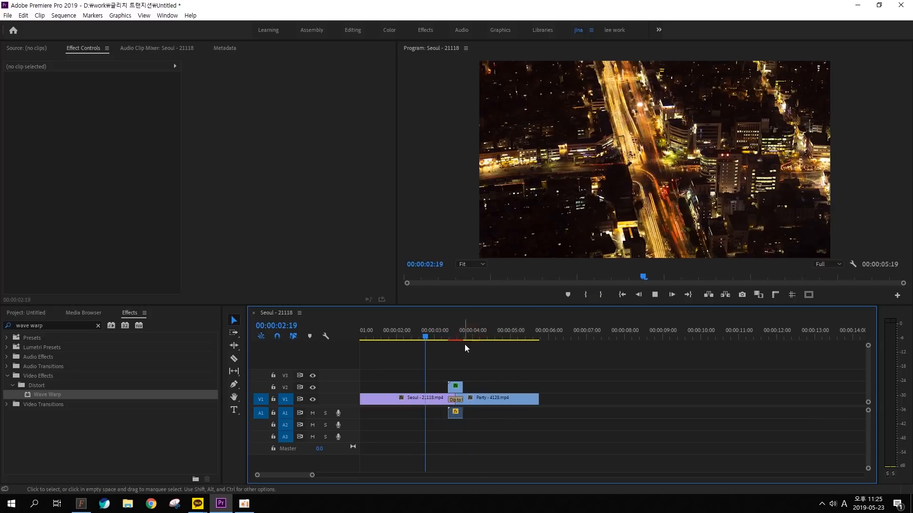
key(space)
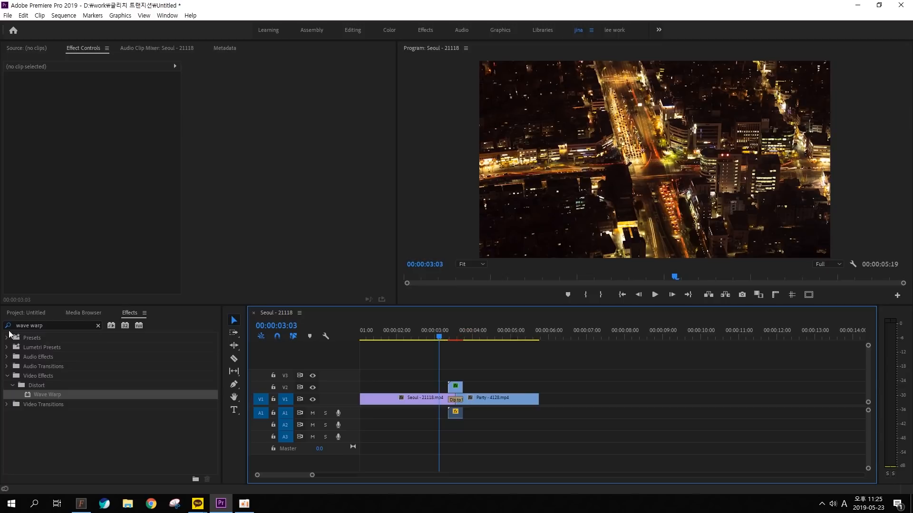
Place zizizic.wav on audio track A1 over the leader's audio, aligned with the start of the leader piece.
click(22, 314)
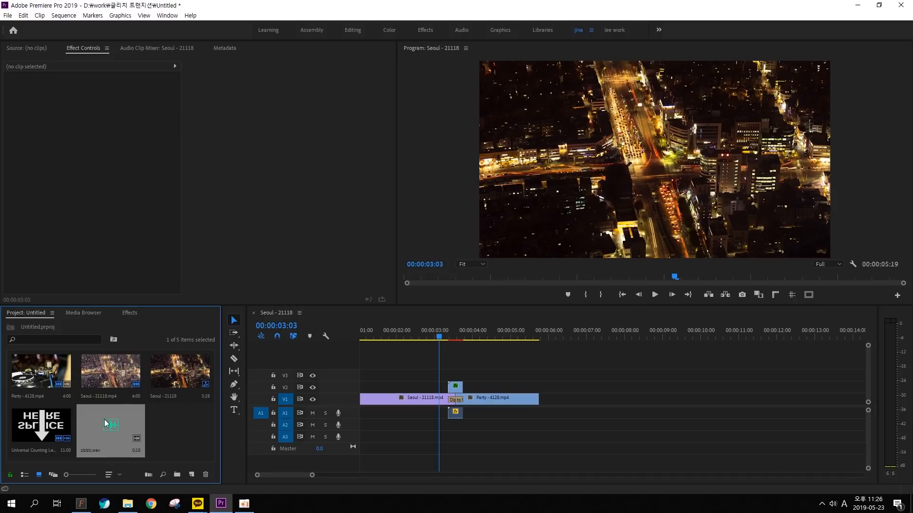
drag(108, 421, 449, 414)
key(alt)
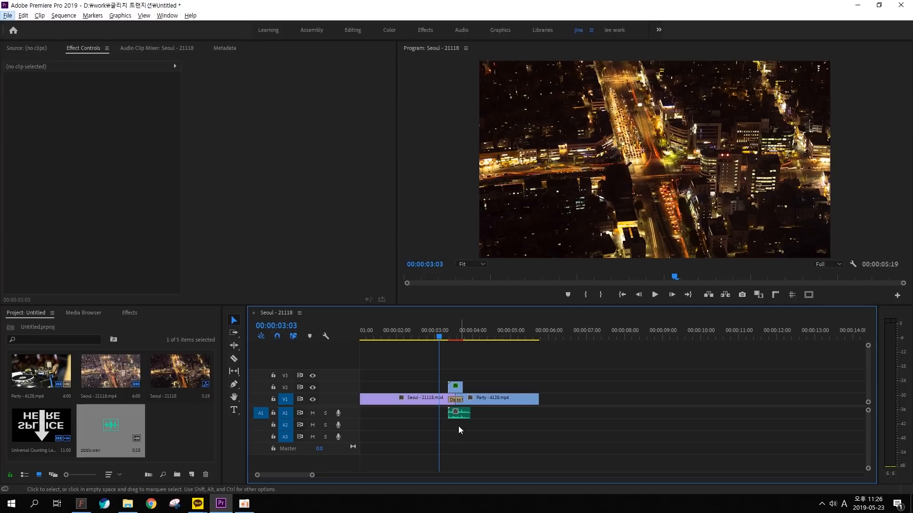
key(alt)
key(=)
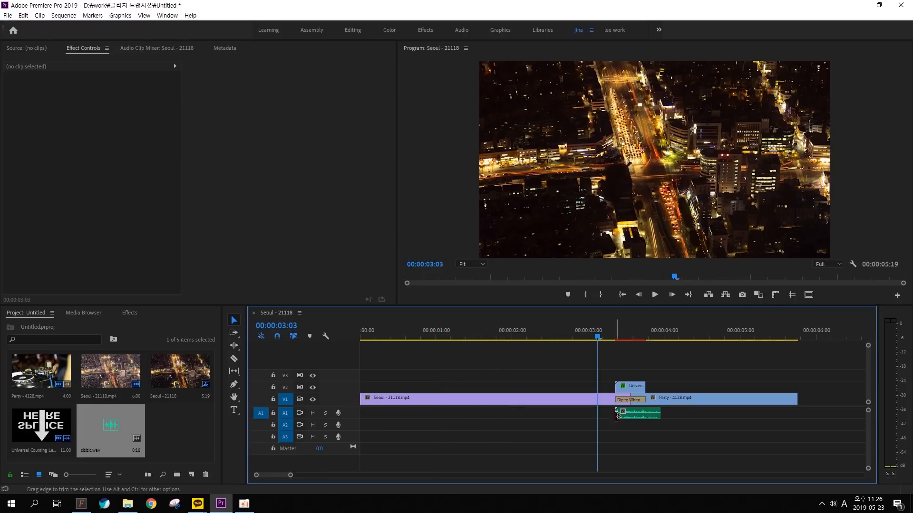
drag(632, 413, 630, 413)
key(minus)
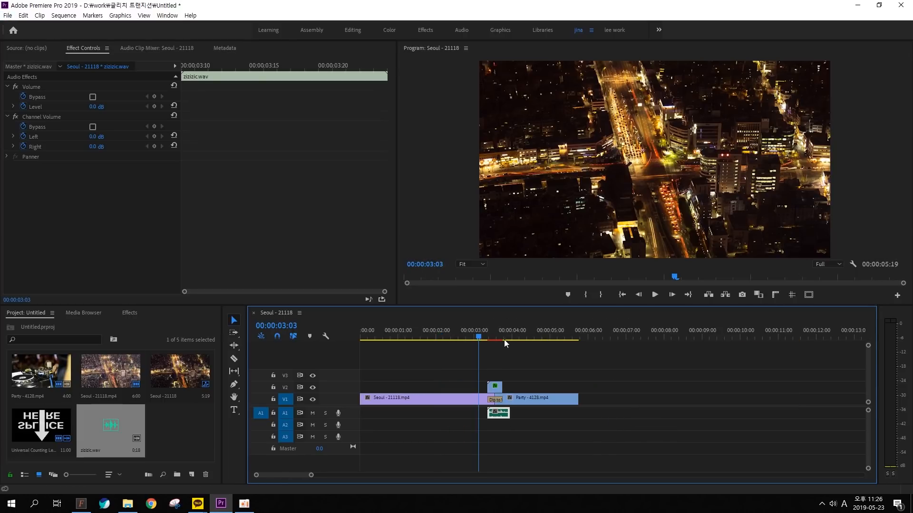
Play the finished transition with its sound effect from 00:00:02:22.
click(470, 330)
click(483, 352)
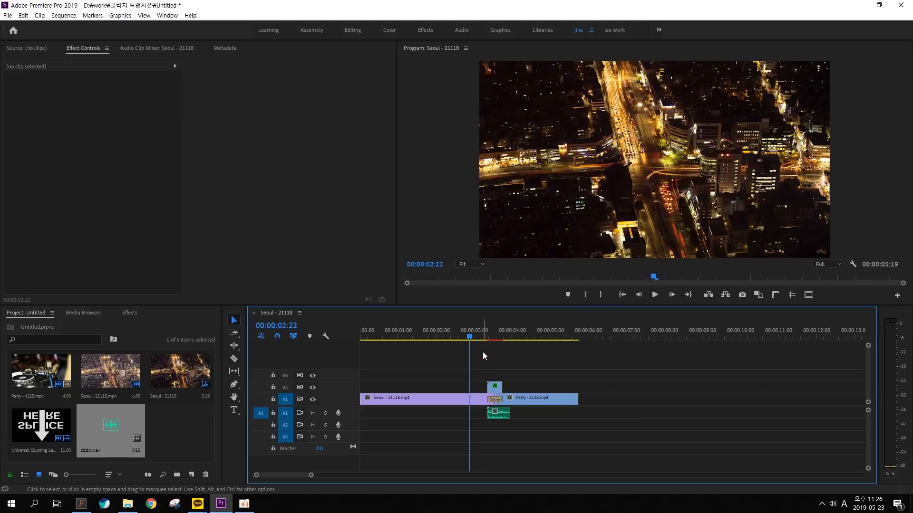
key(space)
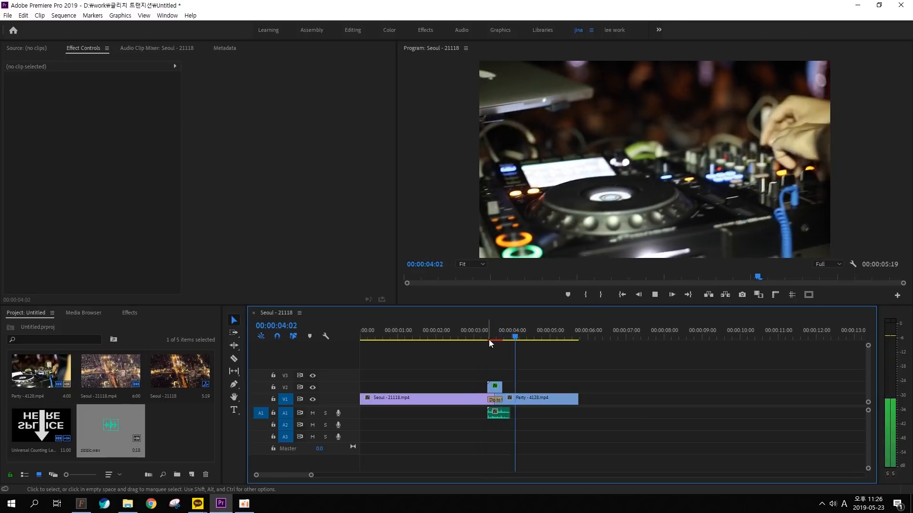
Replay the glitch transition several times from shortly before the leader piece, leaving the playhead at 00:00:02:23.
drag(512, 330, 450, 332)
key(space)
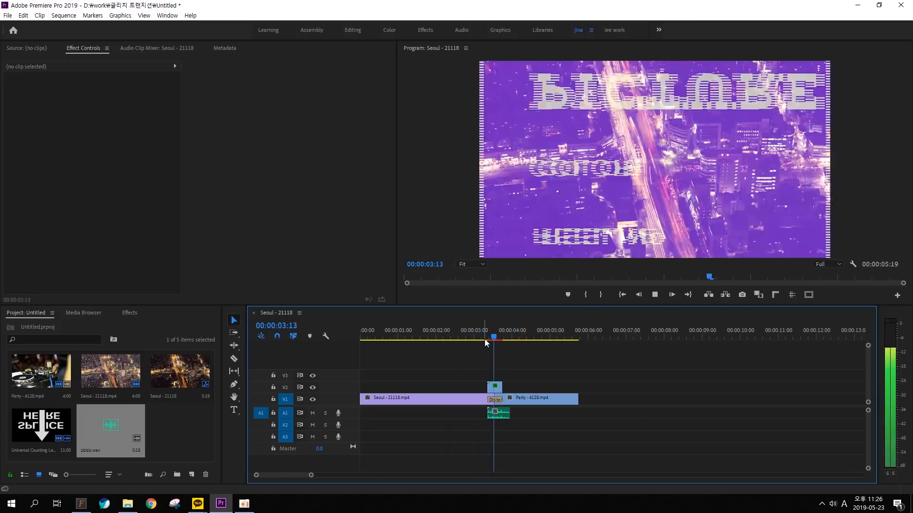
click(470, 330)
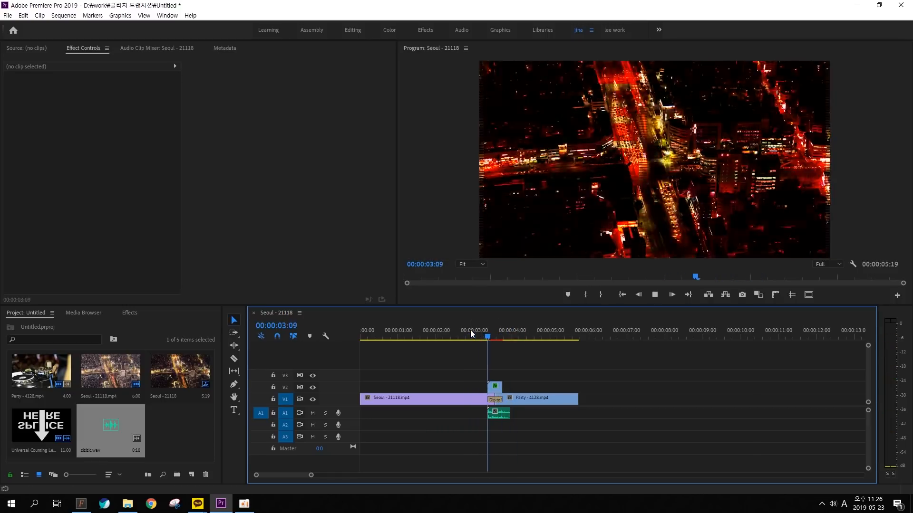
key(space)
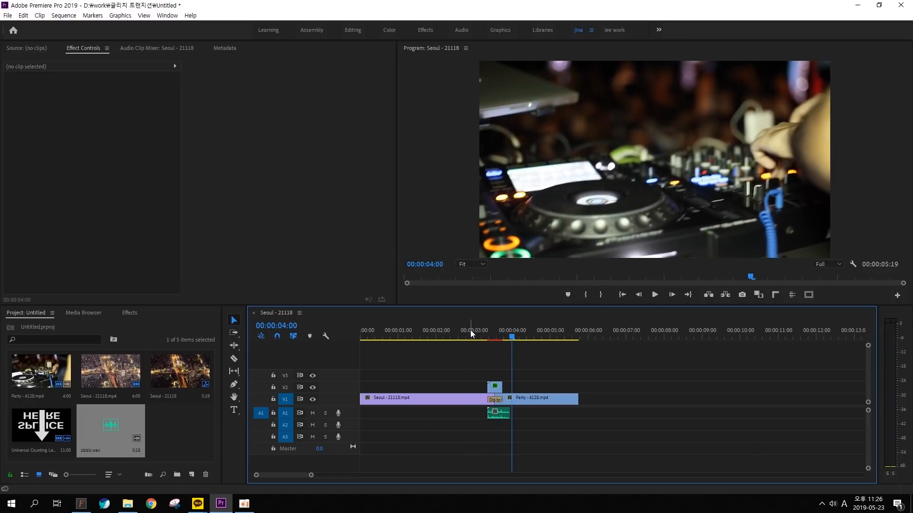
click(471, 331)
key(space)
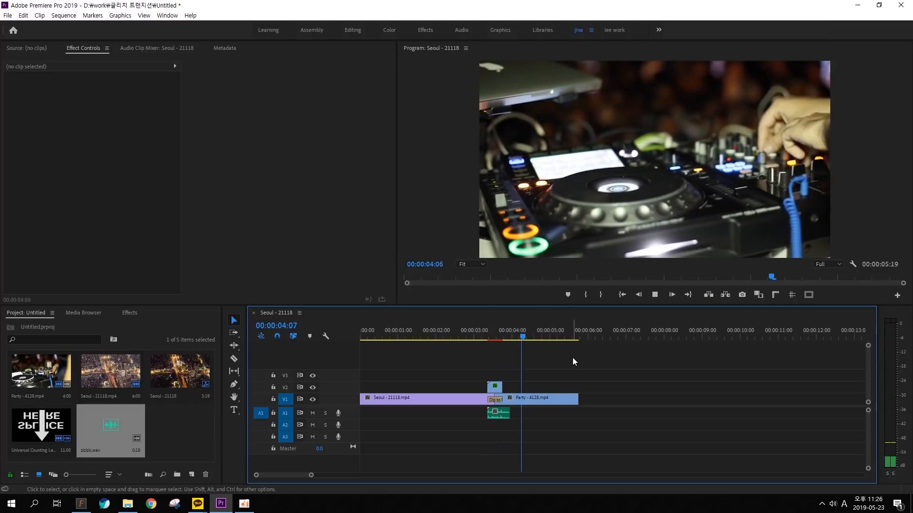
key(space)
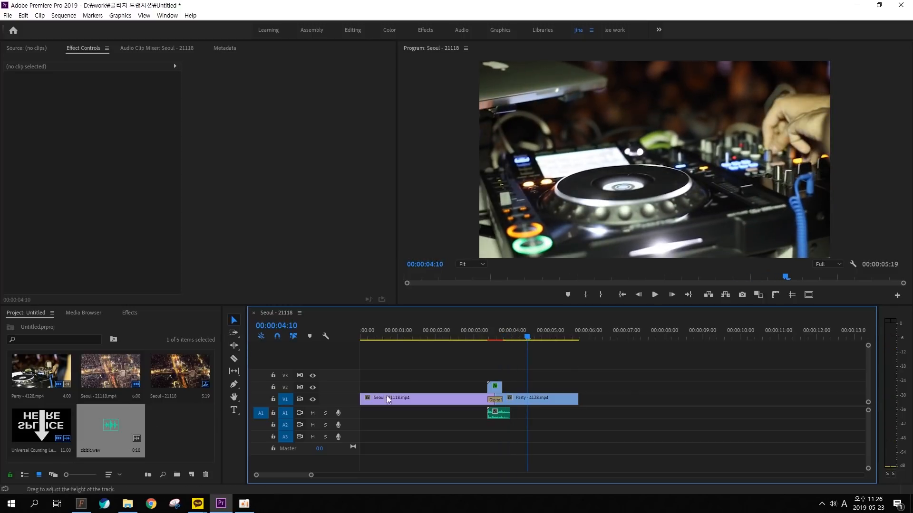
drag(508, 329, 474, 330)
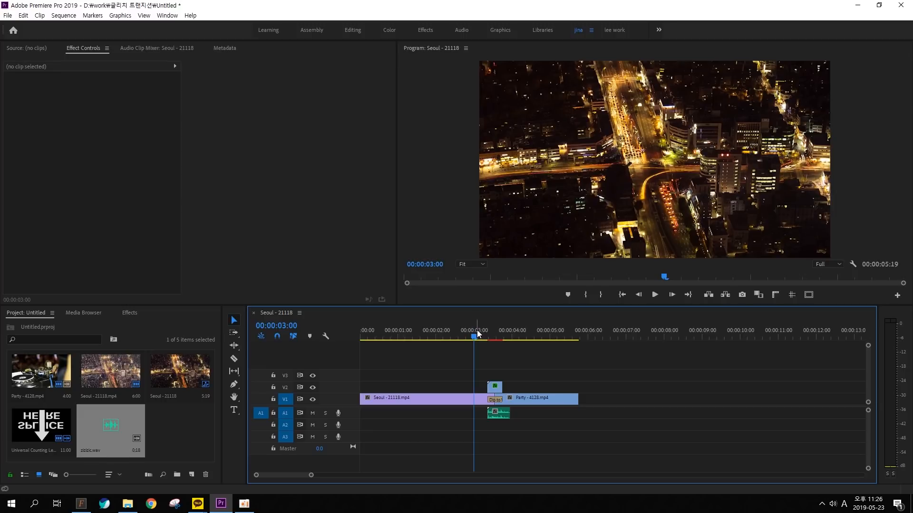
mouse_move(479, 335)
mouse_down()
mouse_move(496, 336)
mouse_move(474, 339)
mouse_up()
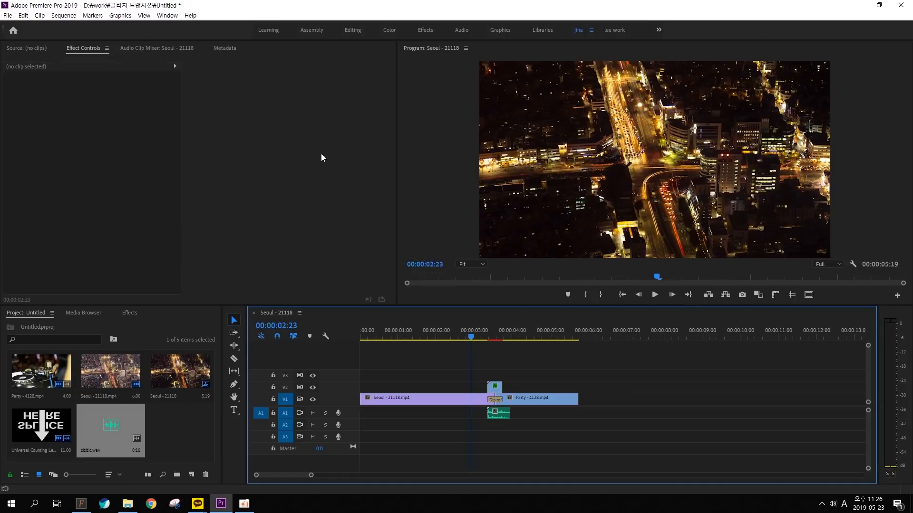
mouse_move(455, 200)
mouse_down()
mouse_move(354, 85)
mouse_move(279, 264)
mouse_move(423, 421)
mouse_move(635, 294)
mouse_move(638, 84)
mouse_move(505, 121)
mouse_move(437, 202)
mouse_up()
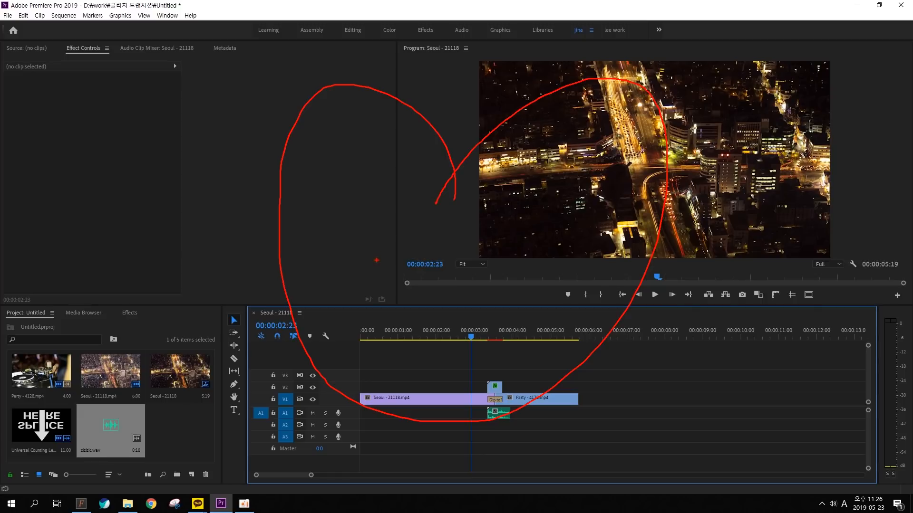
mouse_move(376, 260)
mouse_down()
mouse_move(425, 257)
mouse_move(540, 276)
mouse_up()
drag(394, 338, 533, 324)
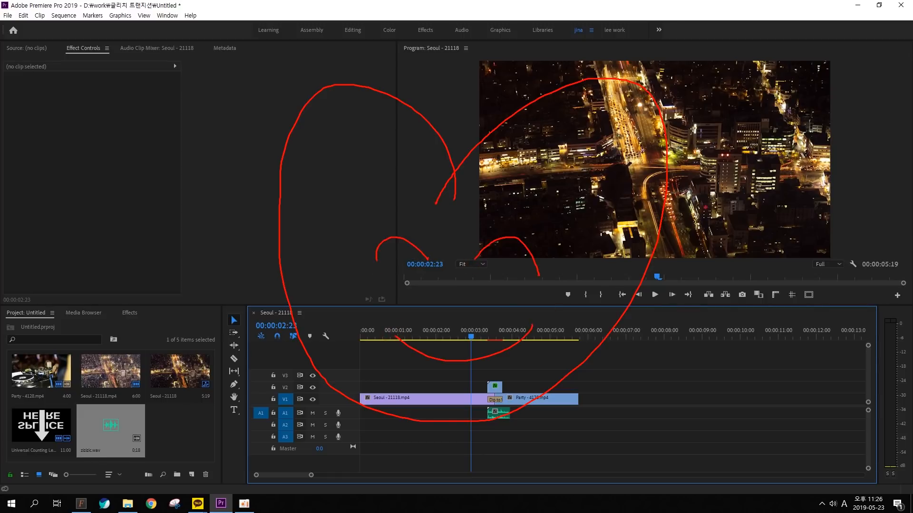